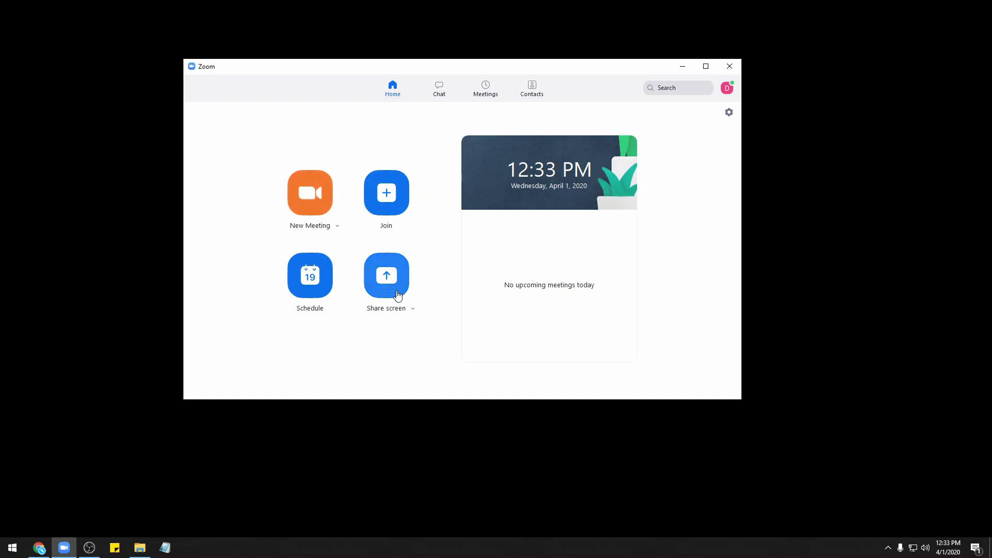
# Step: Open the personal meeting ID's settings for editing and collapse the advanced options
pyautogui.click(490, 93)
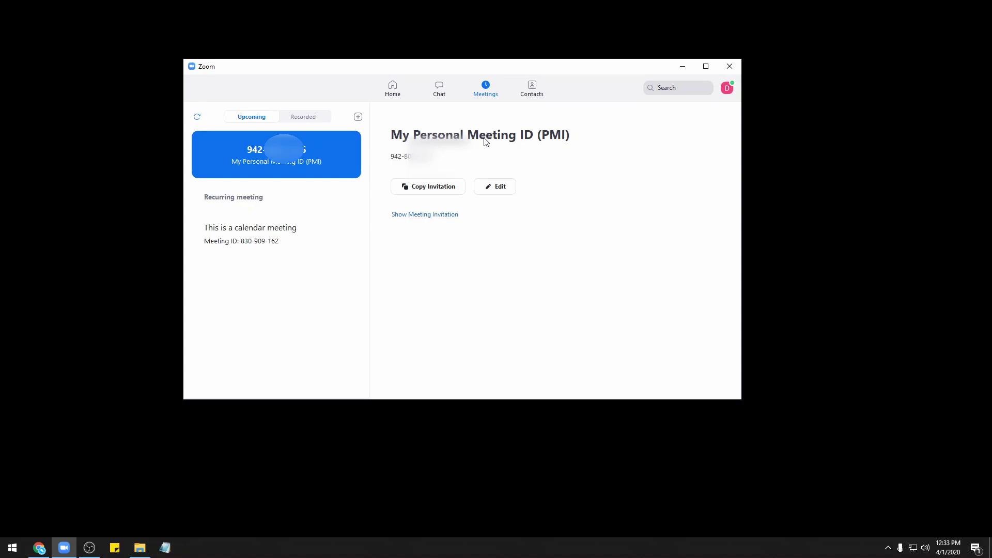
pyautogui.click(510, 192)
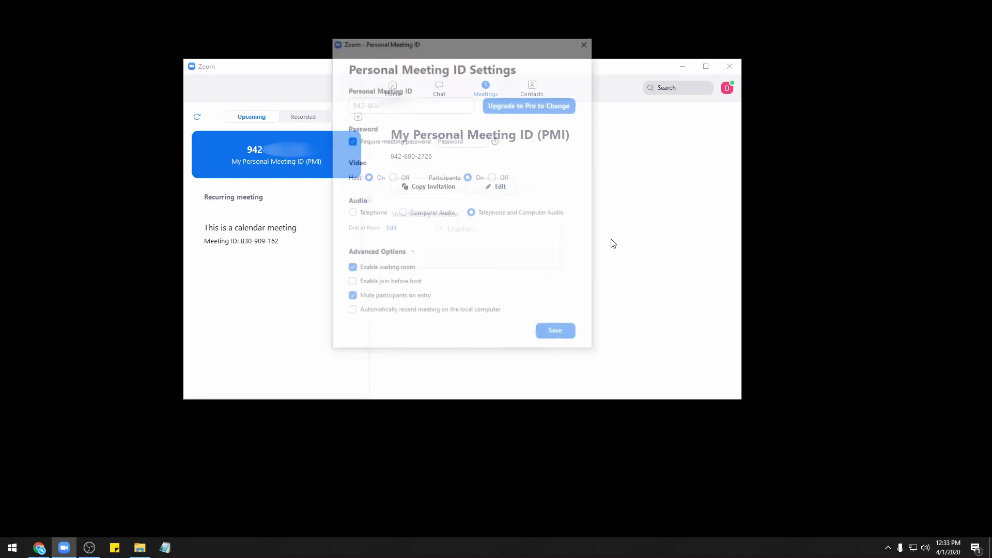
pyautogui.click(401, 255)
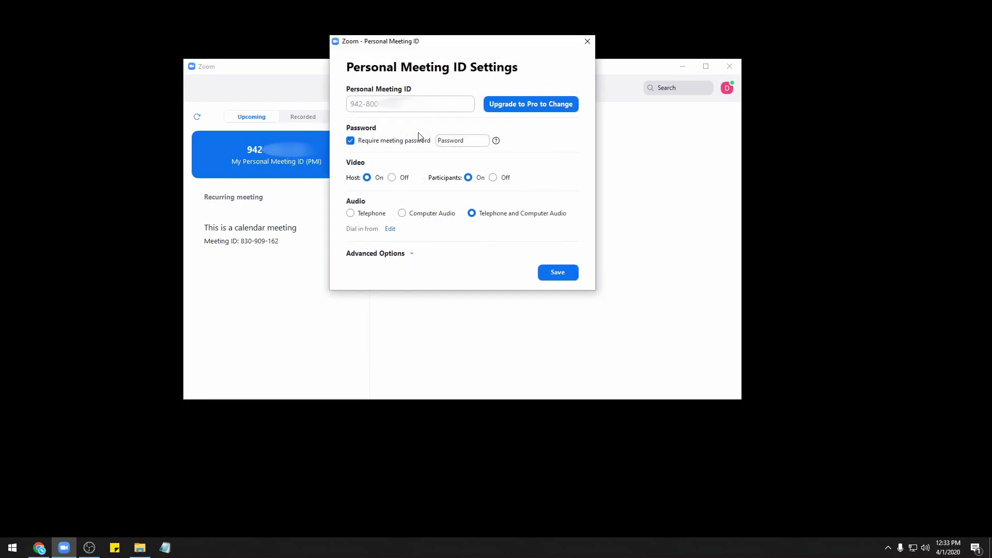
# Step: Require a password for the personal meeting, enter the meeting password, show the advanced options and save the settings
pyautogui.click(351, 141)
pyautogui.click(356, 144)
pyautogui.moveTo(476, 142); pyautogui.dragTo(401, 144)
pyautogui.write('Password')
pyautogui.click(413, 254)
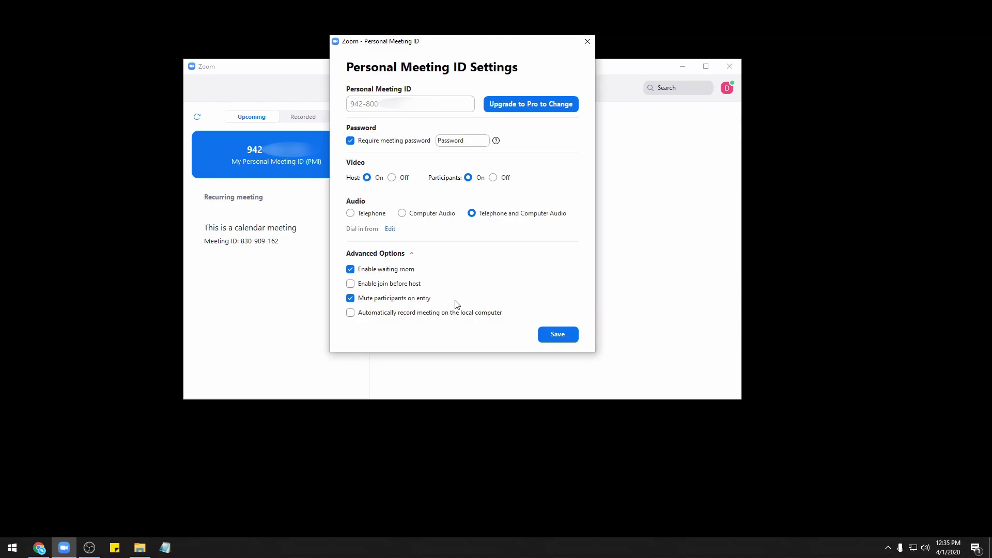
pyautogui.click(547, 333)
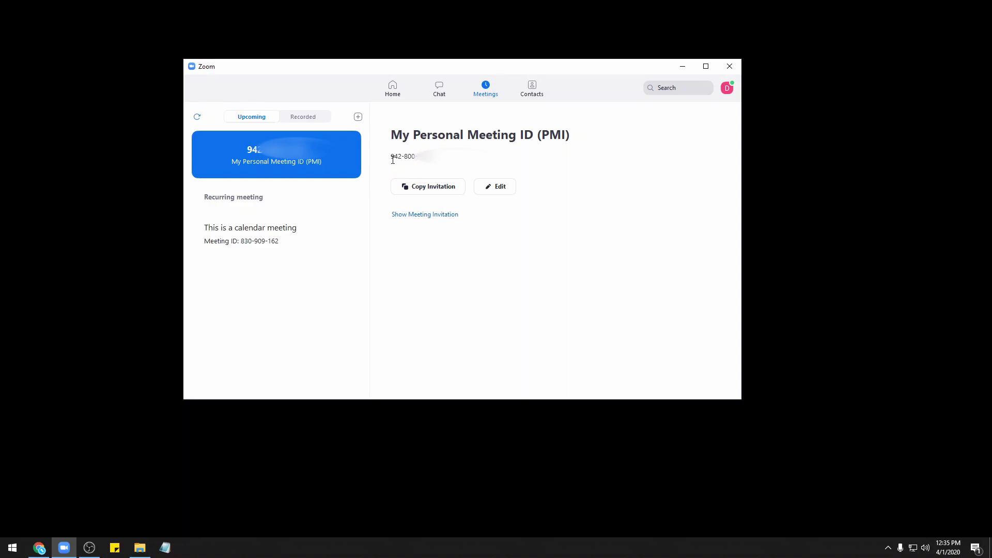
# Step: Show the personal meeting's invitation text and highlight its join link
pyautogui.moveTo(391, 156); pyautogui.dragTo(429, 156)
pyautogui.click(508, 153)
pyautogui.click(447, 216)
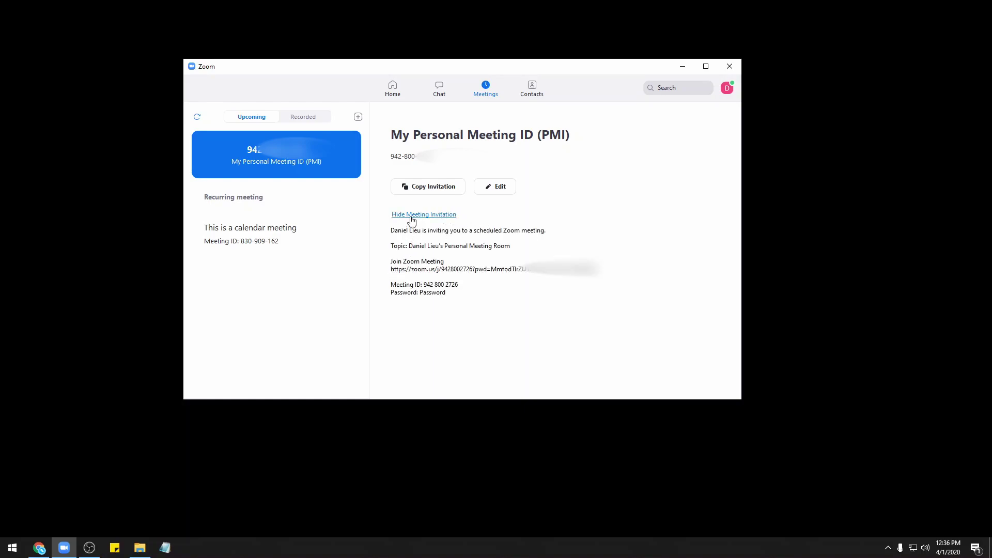
pyautogui.moveTo(391, 272); pyautogui.dragTo(597, 277)
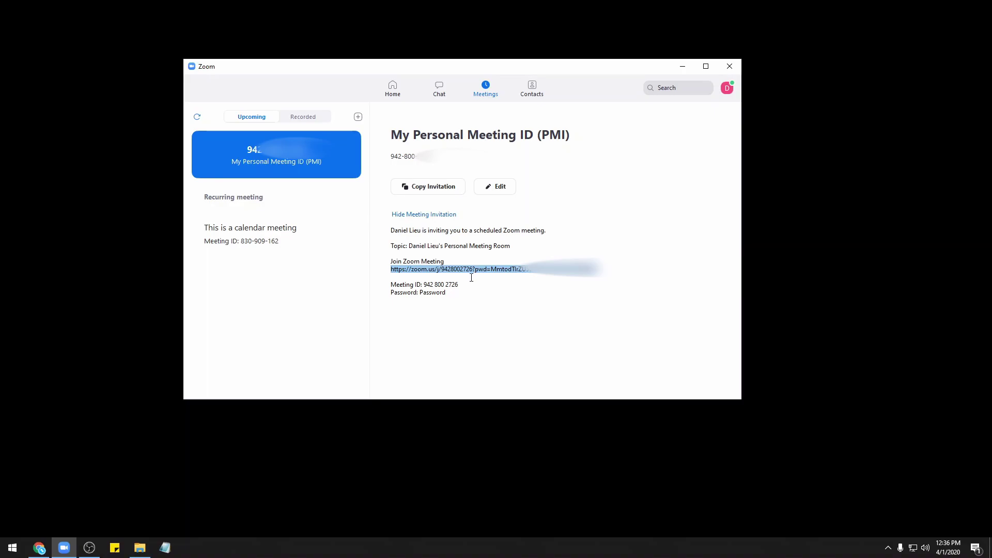
# Step: Switch to Google Calendar and create a detailed event on April 1, 2020 titled "Meeting -- Student Name"
pyautogui.click(38, 548)
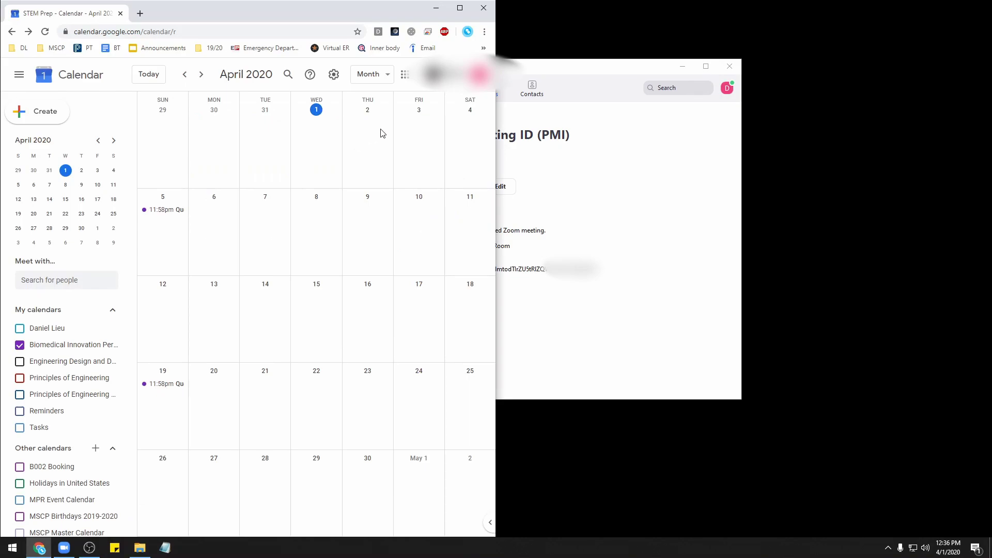
pyautogui.click(321, 145)
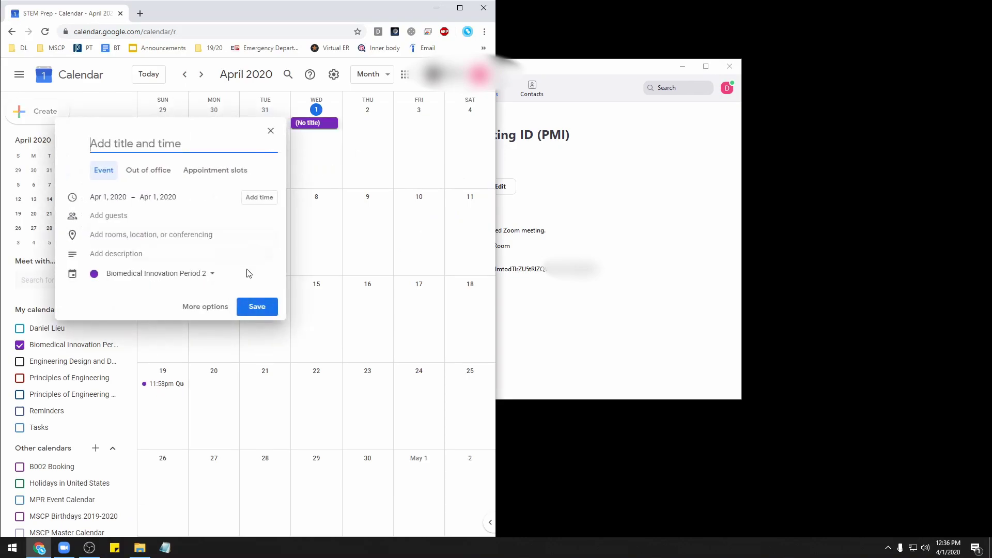
pyautogui.click(221, 306)
pyautogui.moveTo(368, 11); pyautogui.dragTo(424, 2)
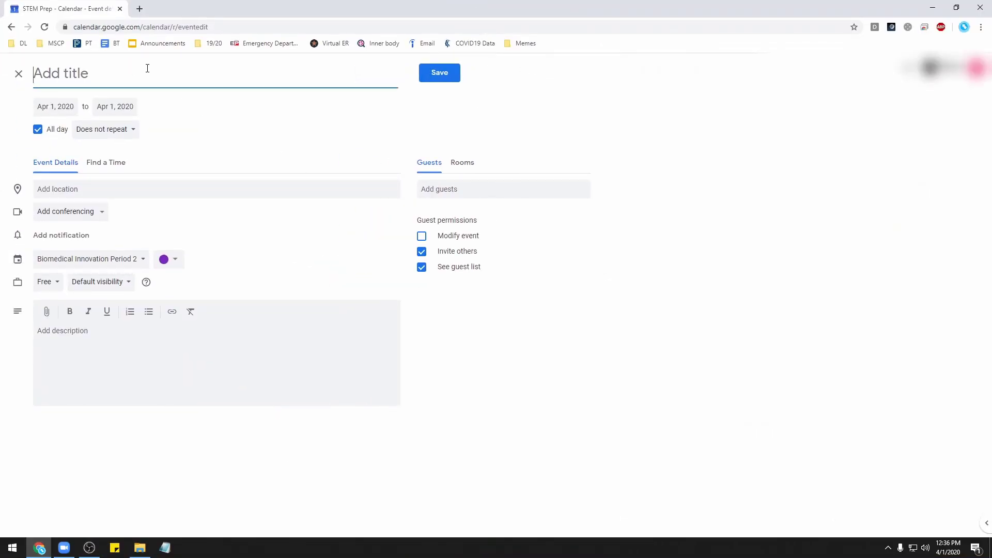
pyautogui.write('Meeting -- Student Name')
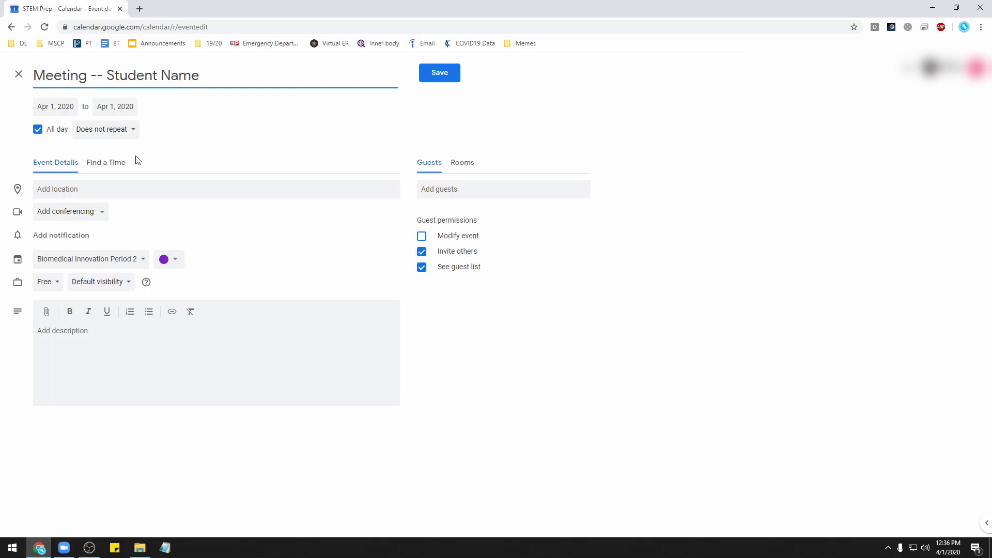
# Step: Turn off the all-day option and set the event time from 12:30pm to 1:30pm
pyautogui.click(120, 187)
pyautogui.click(37, 129)
pyautogui.click(109, 107)
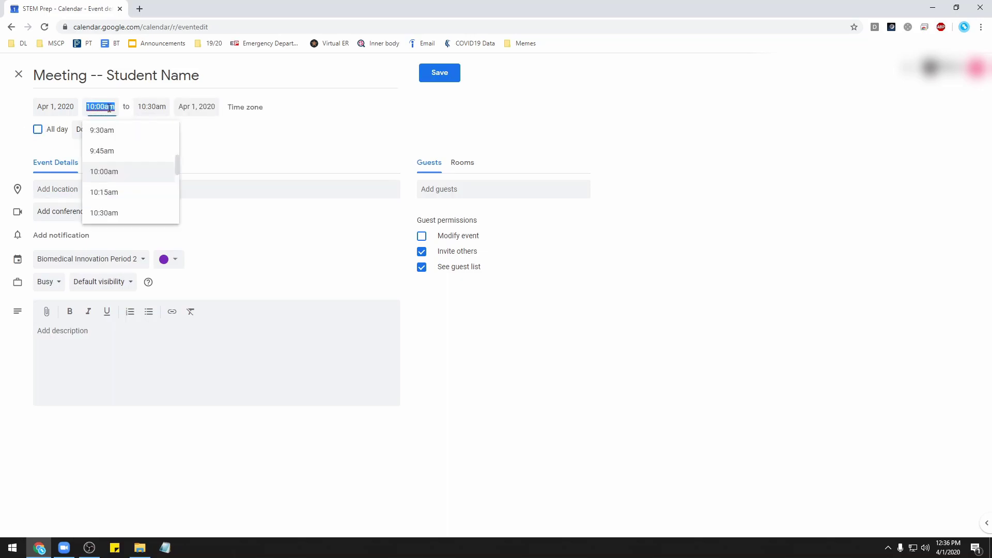
pyautogui.write('12:30p')
pyautogui.press('Tab')
pyautogui.write('1:30pm')
pyautogui.press('Return')
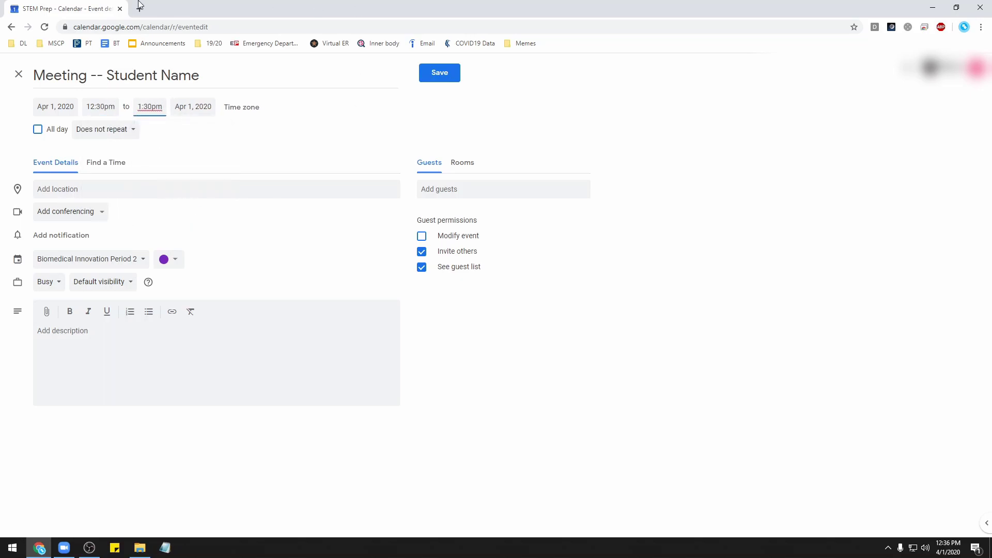
# Step: Set the event location to "Zoom University" and add Zoom Meeting conferencing
pyautogui.click(119, 189)
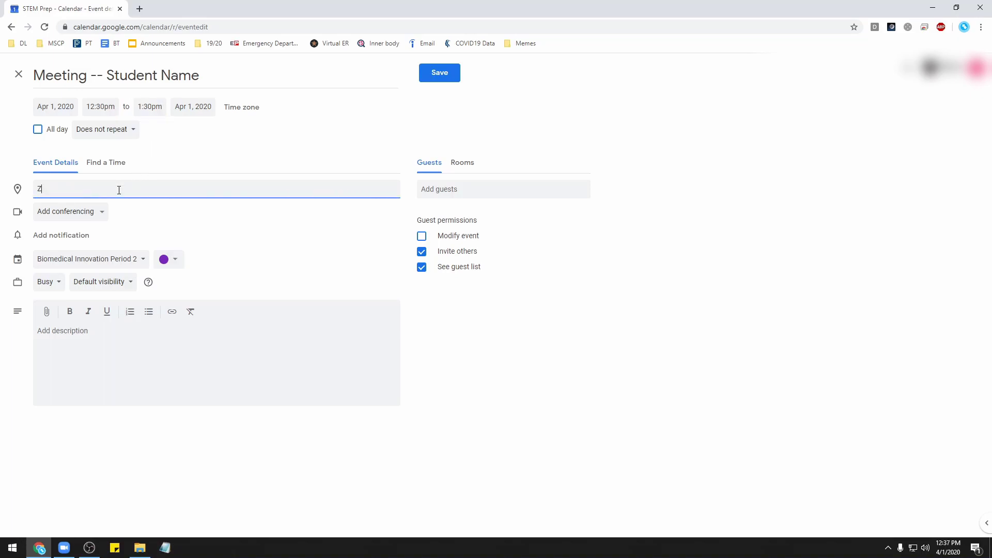
pyautogui.write('Zoom University')
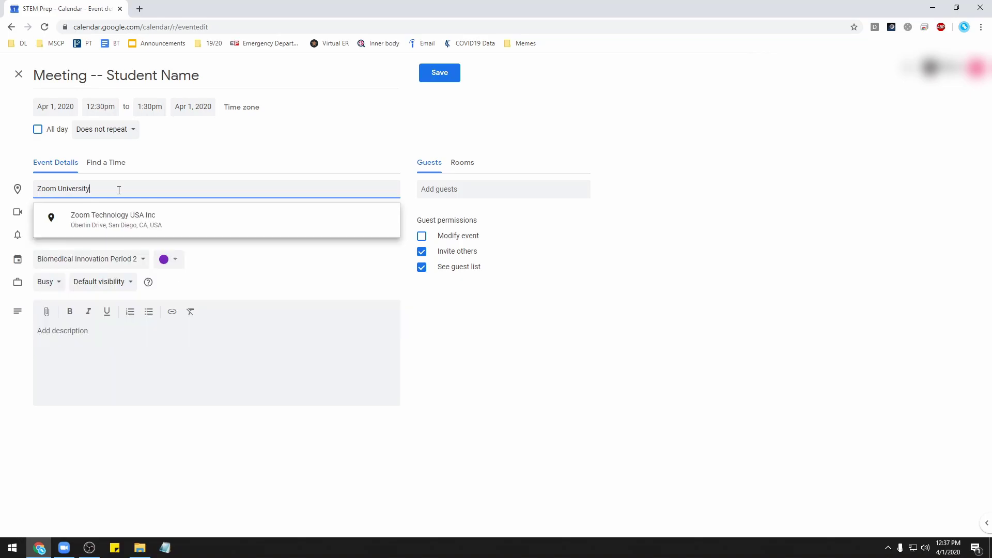
pyautogui.click(191, 143)
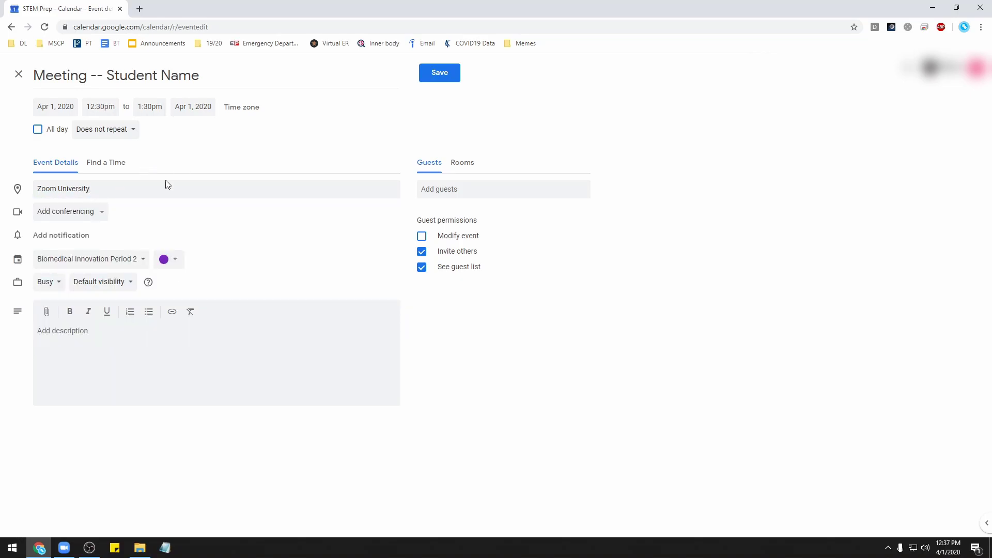
pyautogui.click(92, 215)
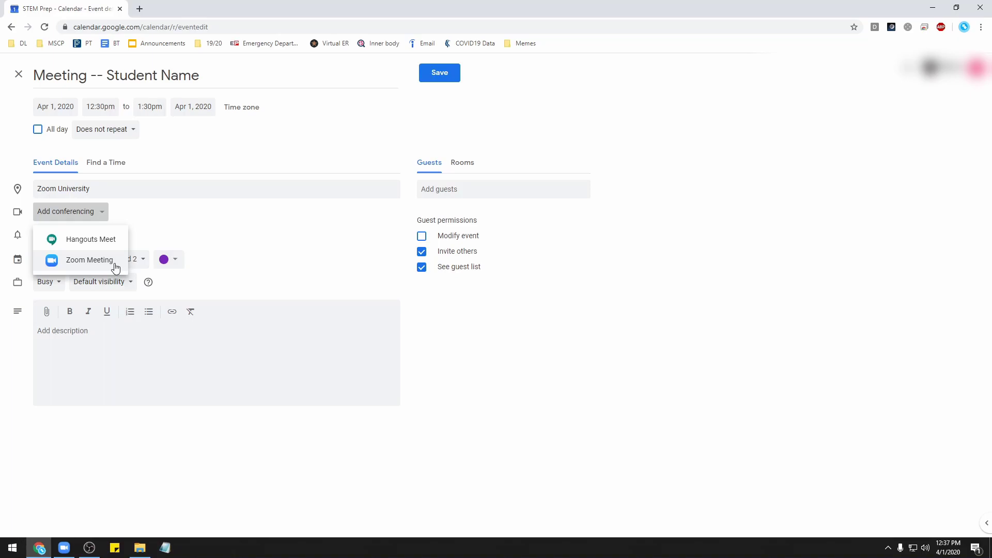
pyautogui.click(64, 266)
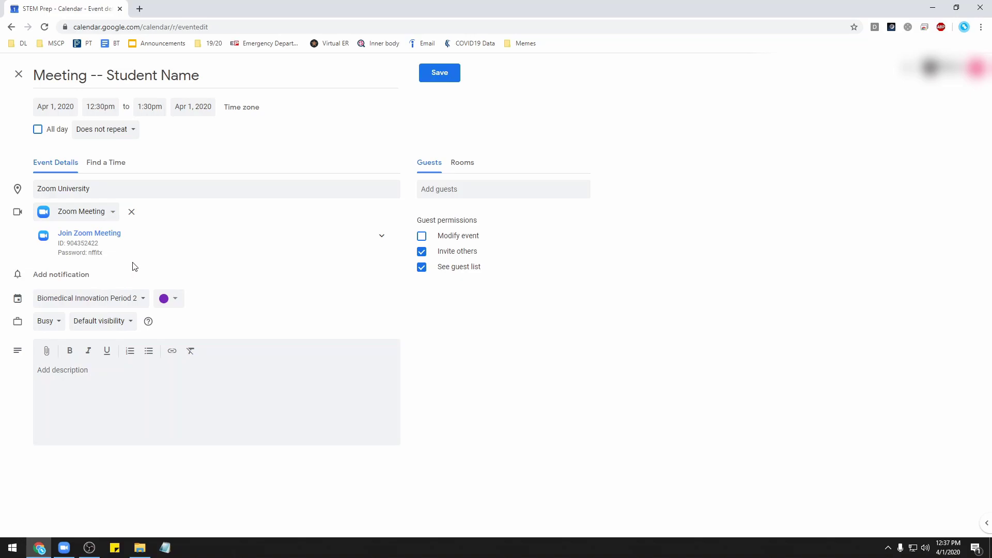
# Step: Enter the event description "To discuss your grade" and save the event
pyautogui.write('To discuss your grade')
pyautogui.click(444, 74)
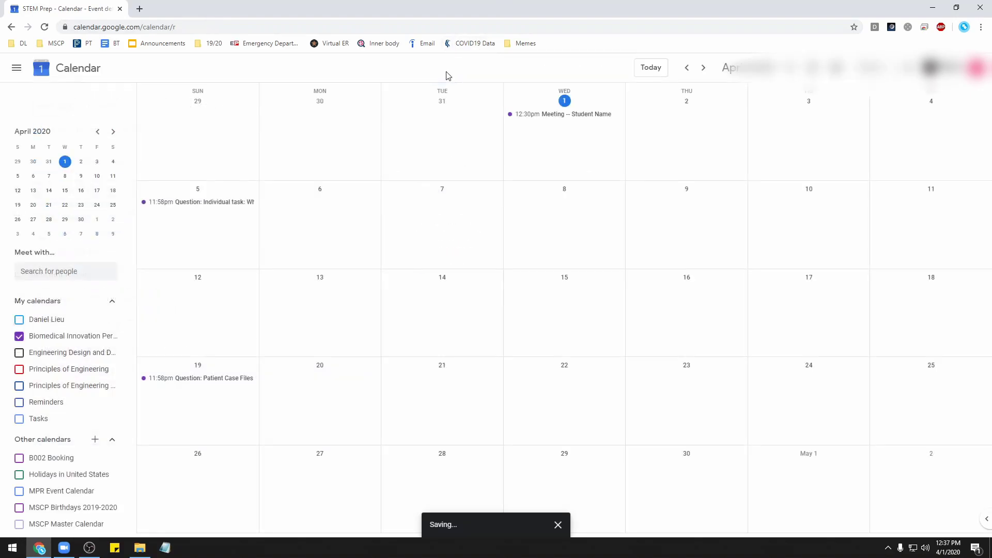
# Step: Return to Zoom, start the scheduled "Meeting -- Student Name" in a maximized window and dismiss the audio prompt
pyautogui.click(932, 12)
pyautogui.click(394, 90)
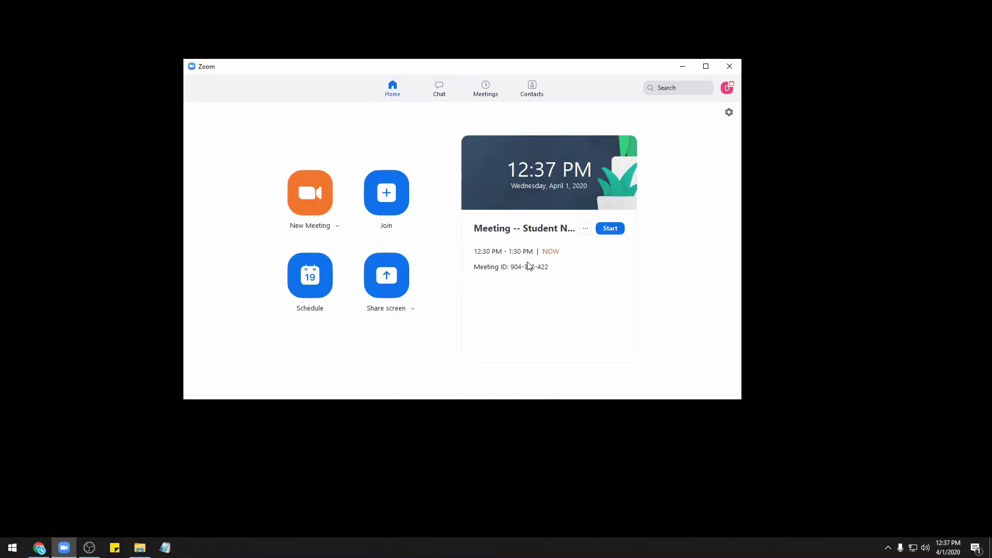
pyautogui.click(604, 229)
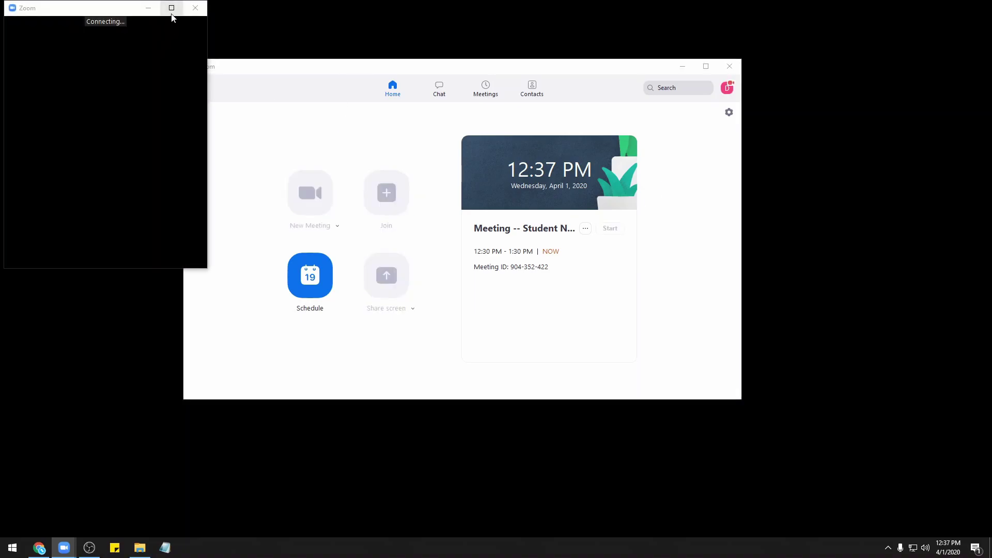
pyautogui.click(171, 8)
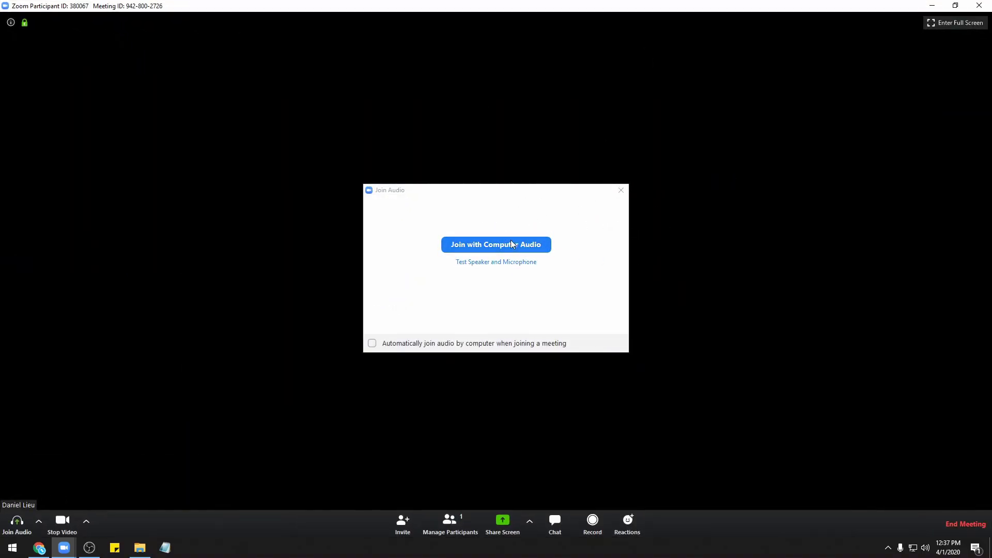
pyautogui.click(621, 195)
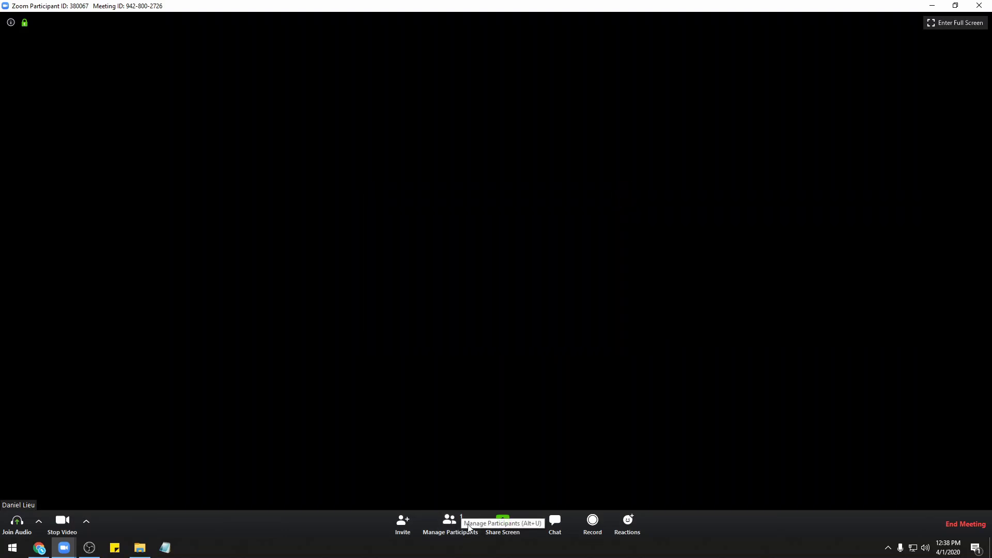
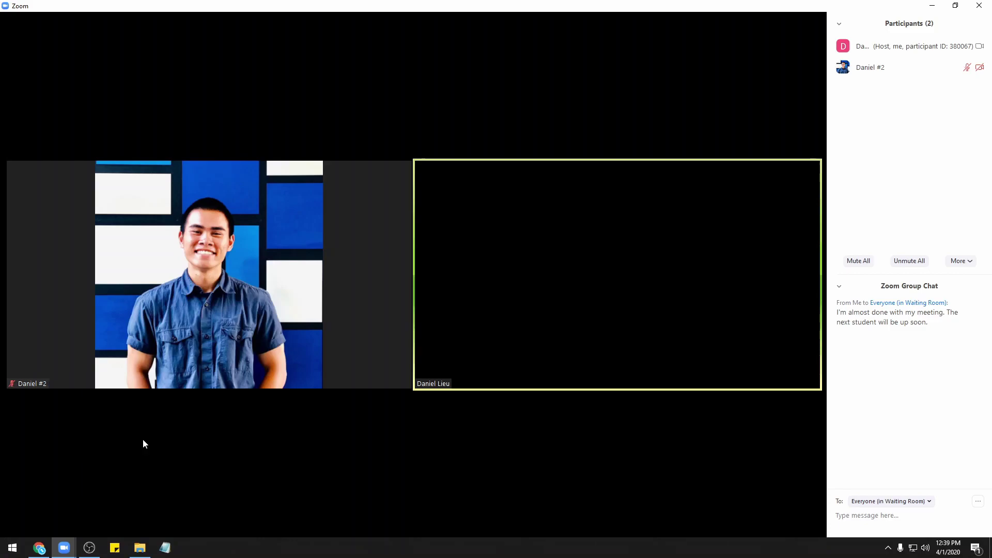
# Step: Stop the host's own video in the meeting
pyautogui.moveTo(133, 427)
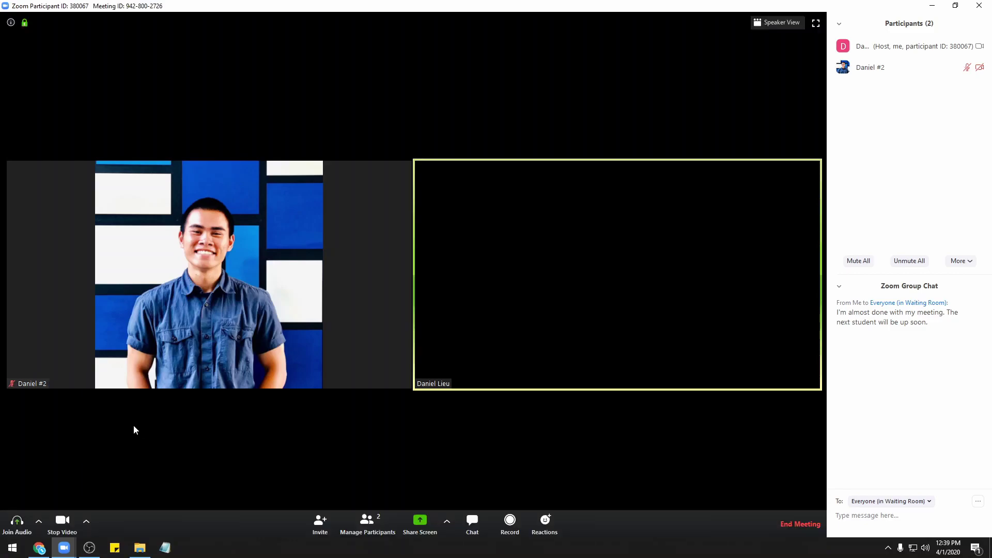
pyautogui.click(66, 520)
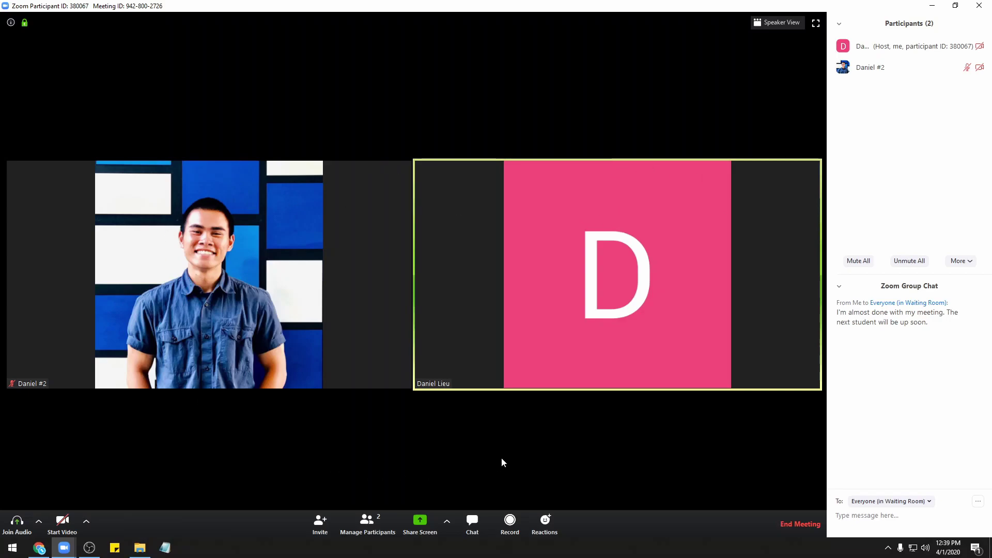
# Step: Review the contact and email options for inviting people to the meeting, then close the invitation window
pyautogui.click(328, 521)
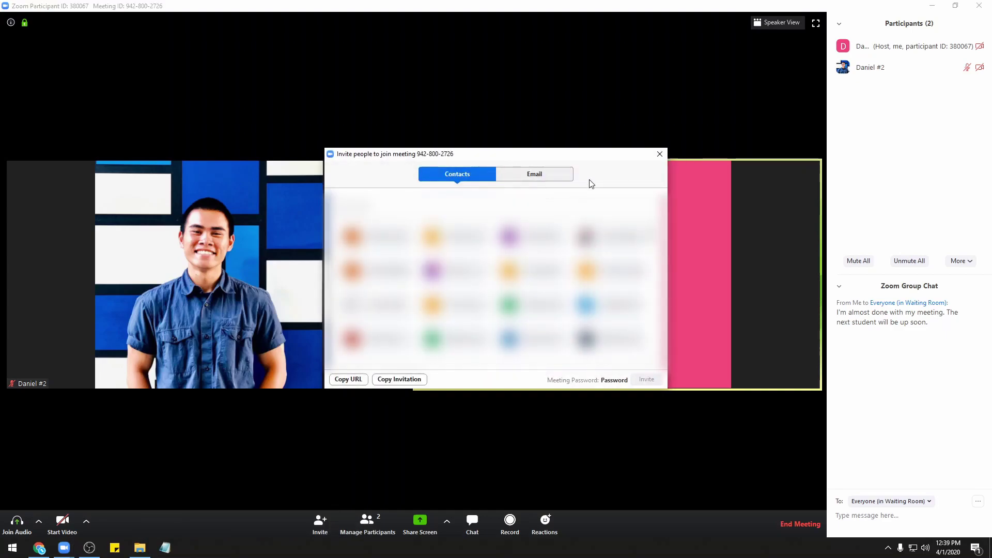
pyautogui.click(527, 175)
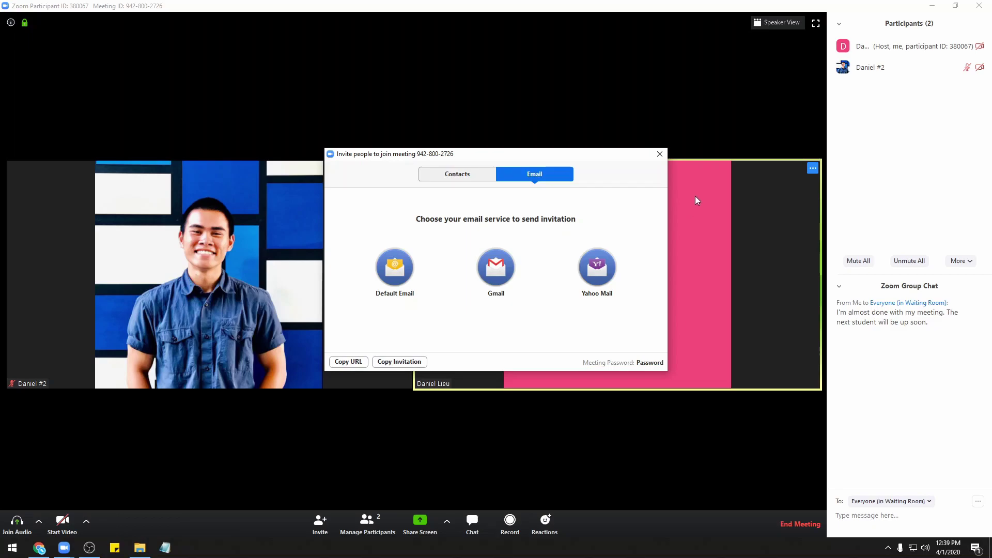
pyautogui.click(660, 154)
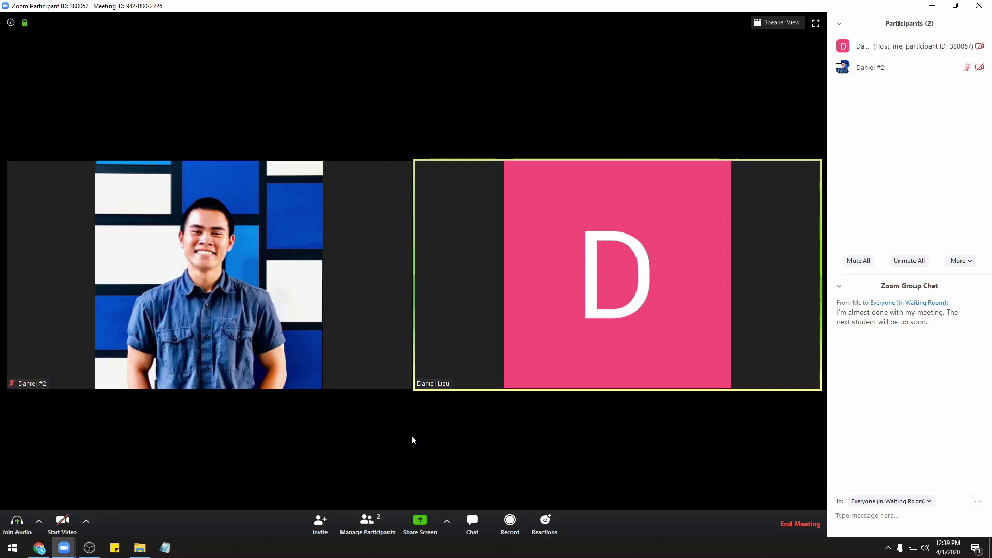
# Step: Set the meeting chat's recipient to Everyone (in Meeting)
pyautogui.click(476, 529)
pyautogui.click(474, 523)
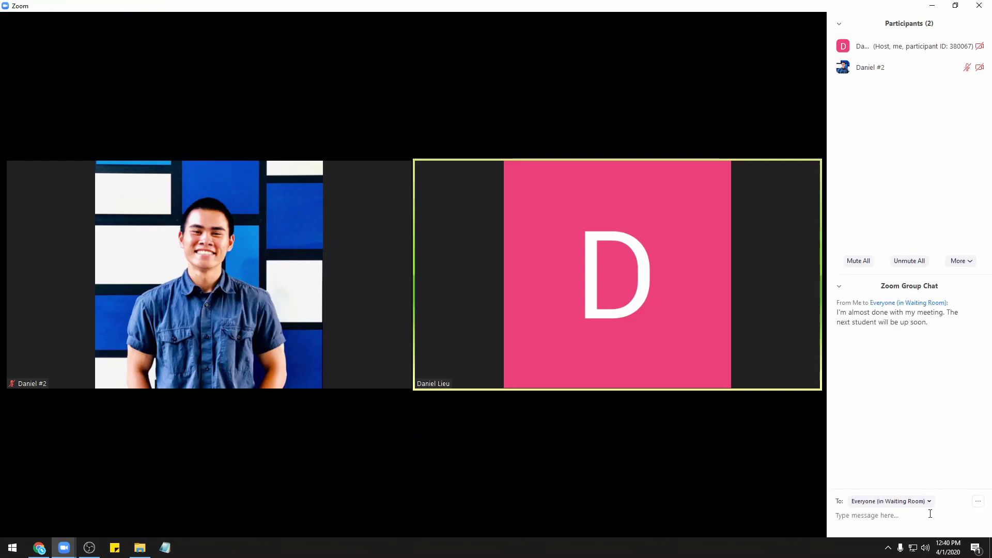
pyautogui.click(866, 502)
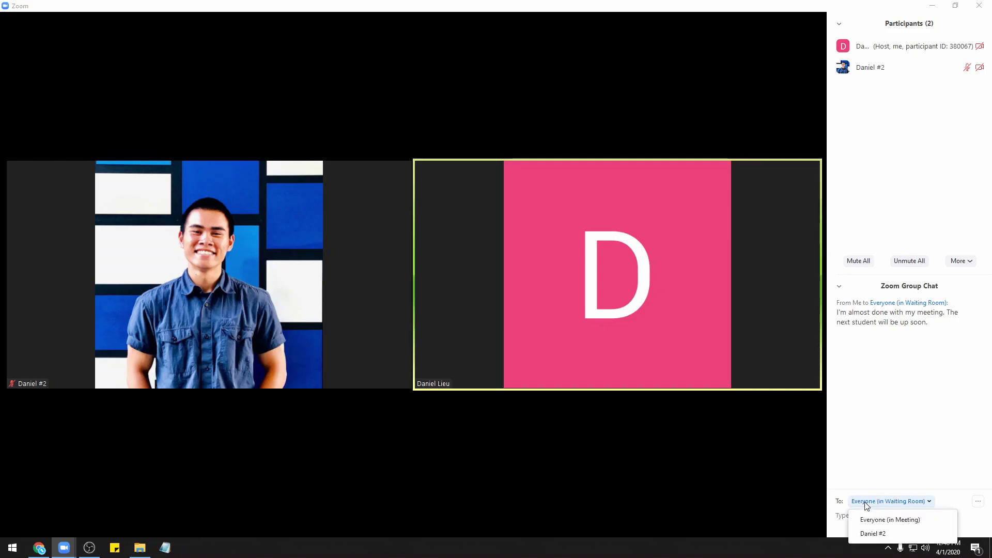
pyautogui.click(907, 521)
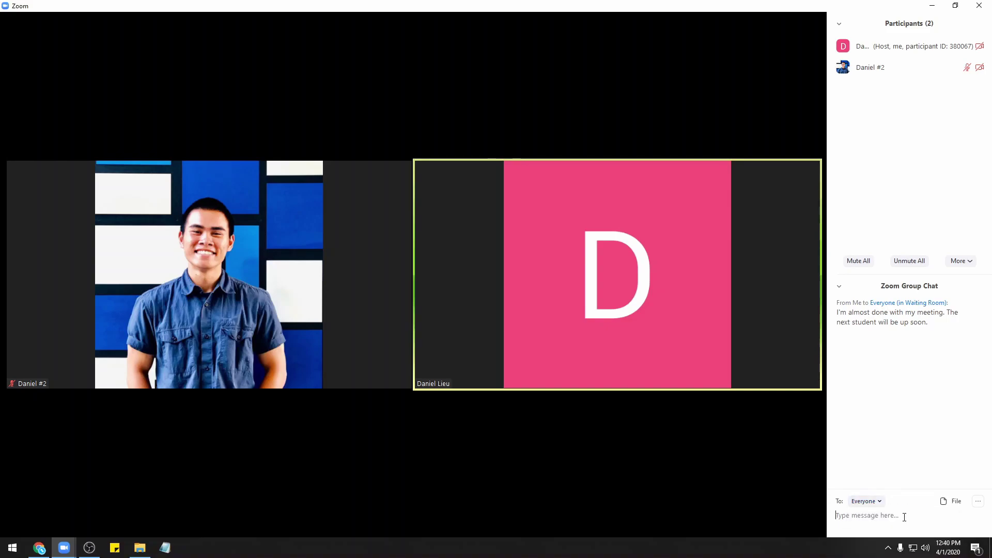
# Step: Send the other participant a private chat message that says Hello with their screen name
pyautogui.click(862, 501)
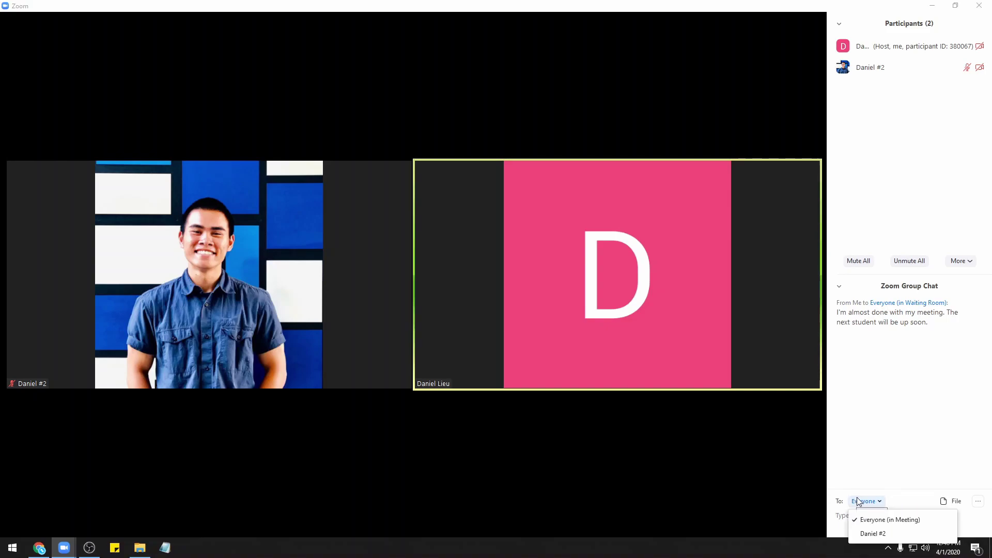
pyautogui.click(884, 537)
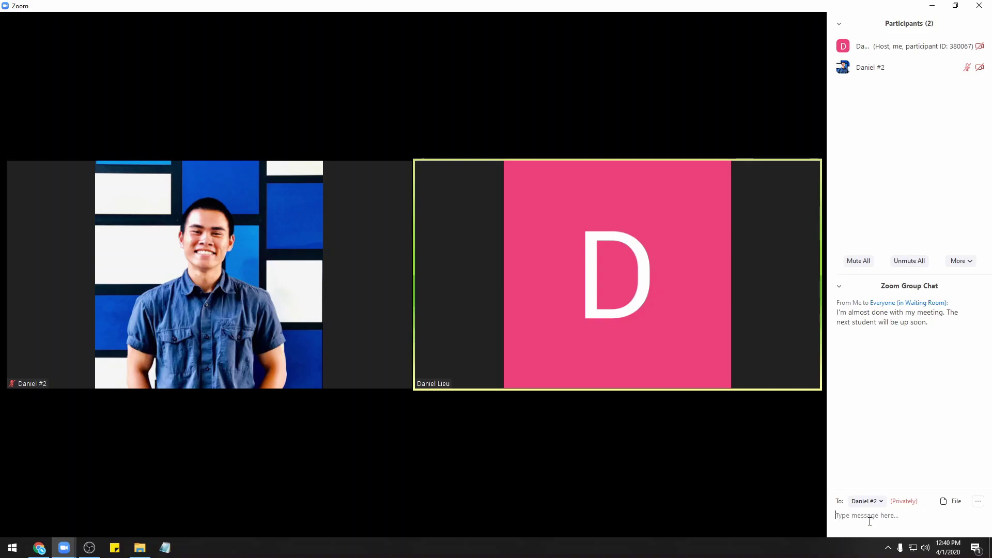
pyautogui.write('Hello Dan')
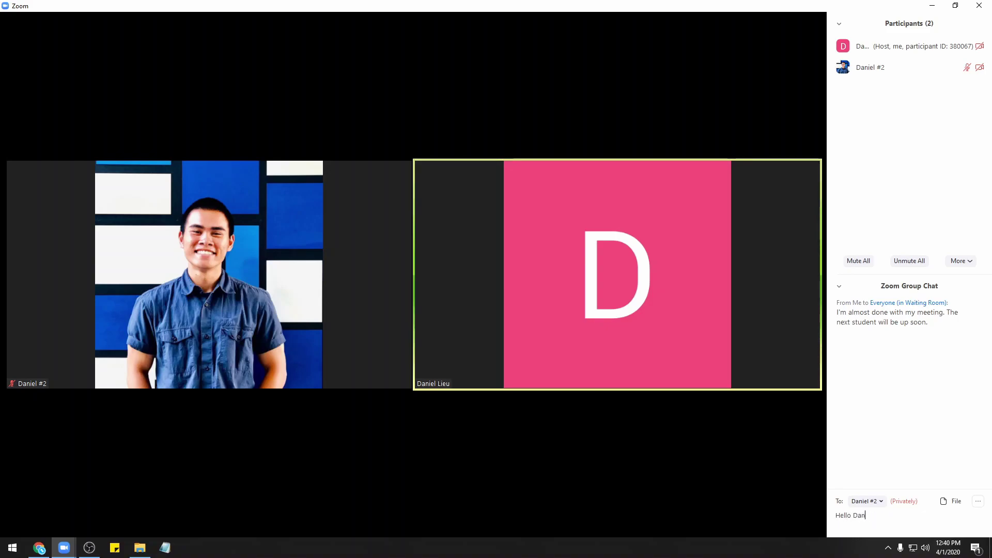
pyautogui.write('iel #2')
pyautogui.press('Return')
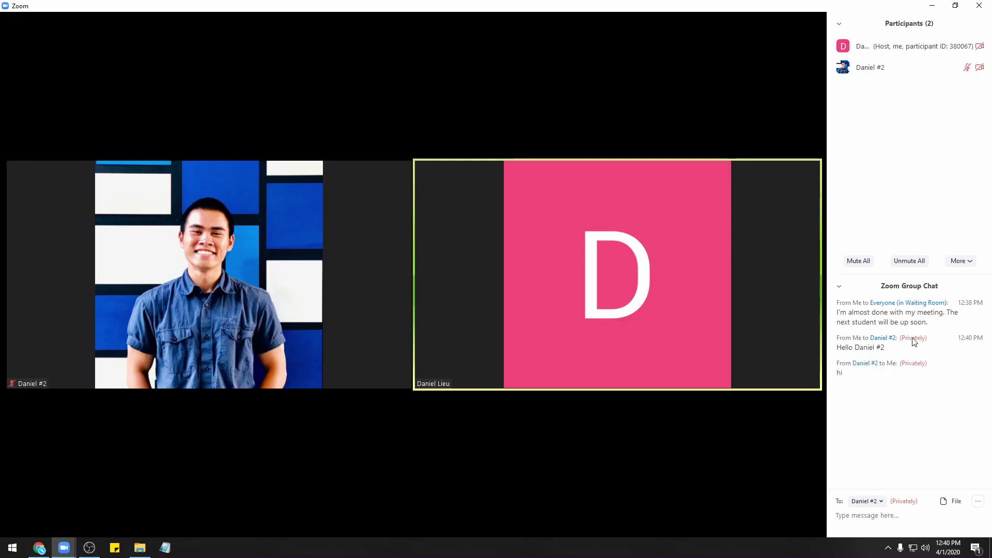
# Step: Send the chat message "Hey everyone." to Everyone (in Meeting)
pyautogui.click(880, 500)
pyautogui.click(886, 515)
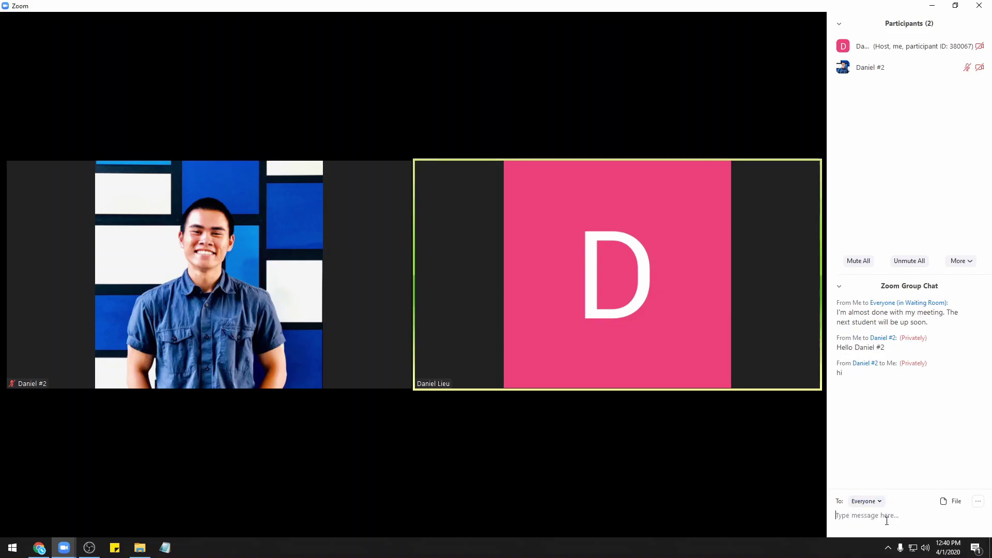
pyautogui.write('Hey evr')
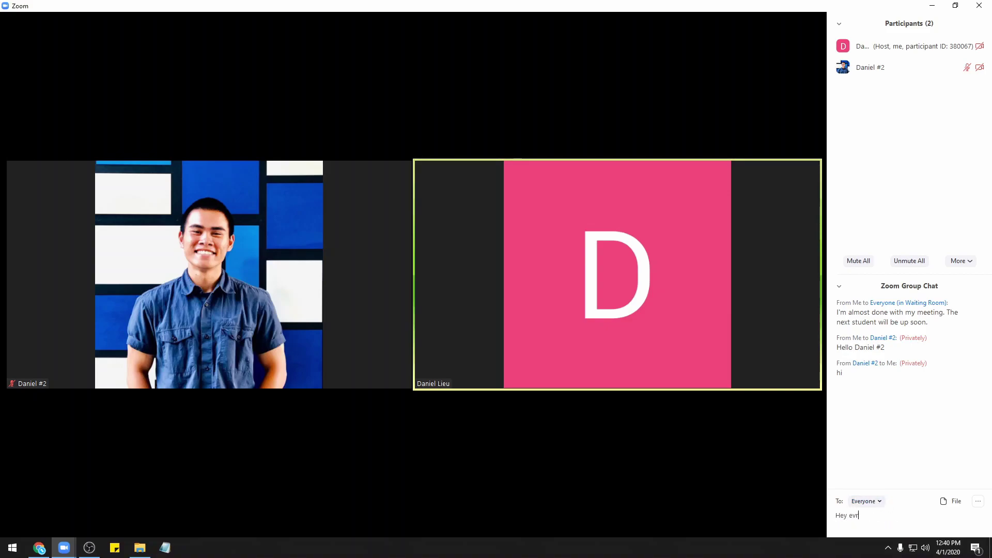
pyautogui.press('BackSpace')
pyautogui.write('eryone.')
pyautogui.press('Return')
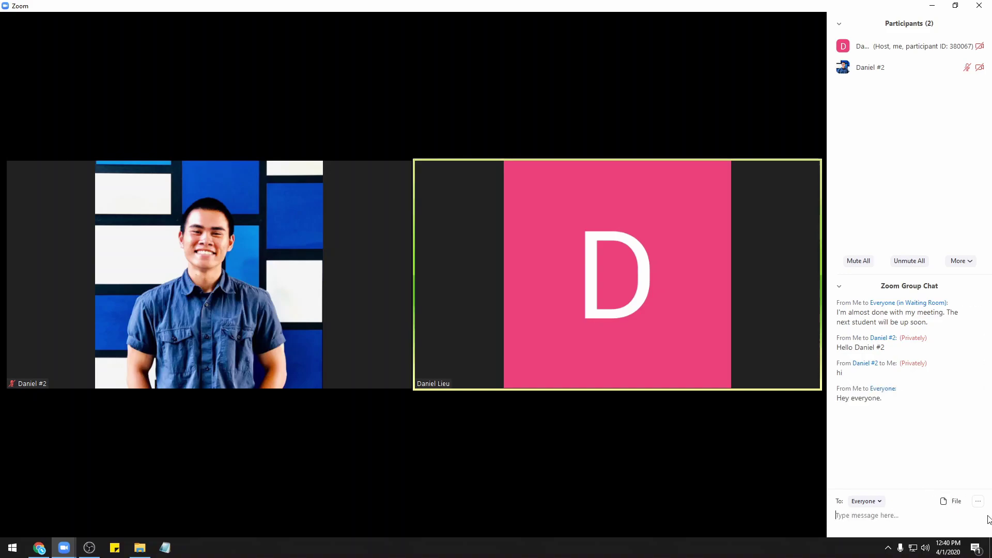
# Step: Restrict participants' chat to Host Only and review the other chat permission options
pyautogui.click(978, 501)
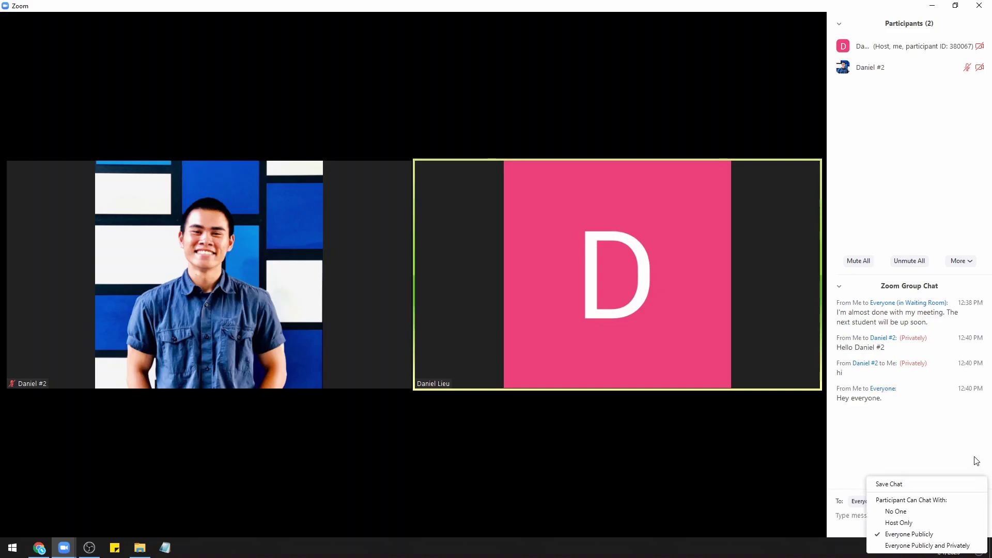
pyautogui.click(928, 523)
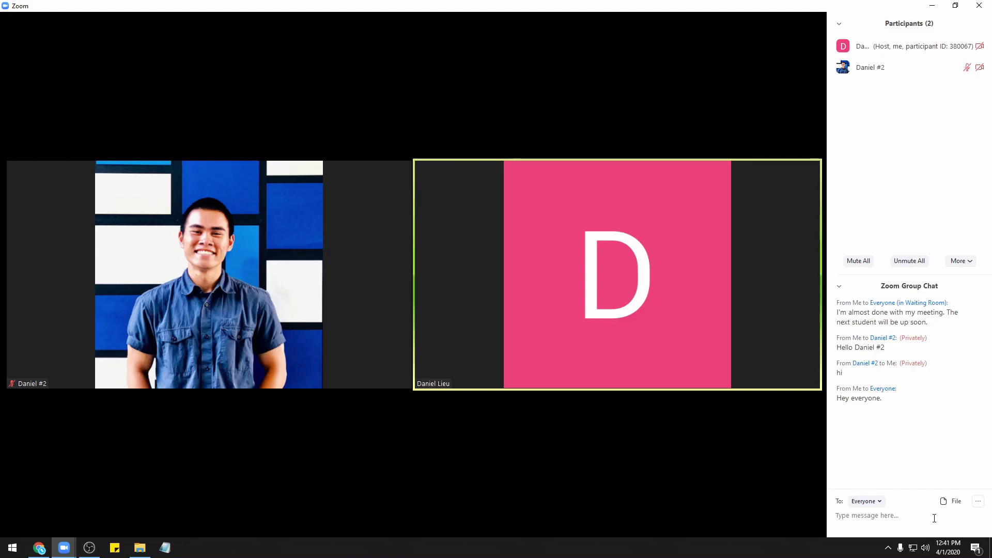
pyautogui.click(978, 501)
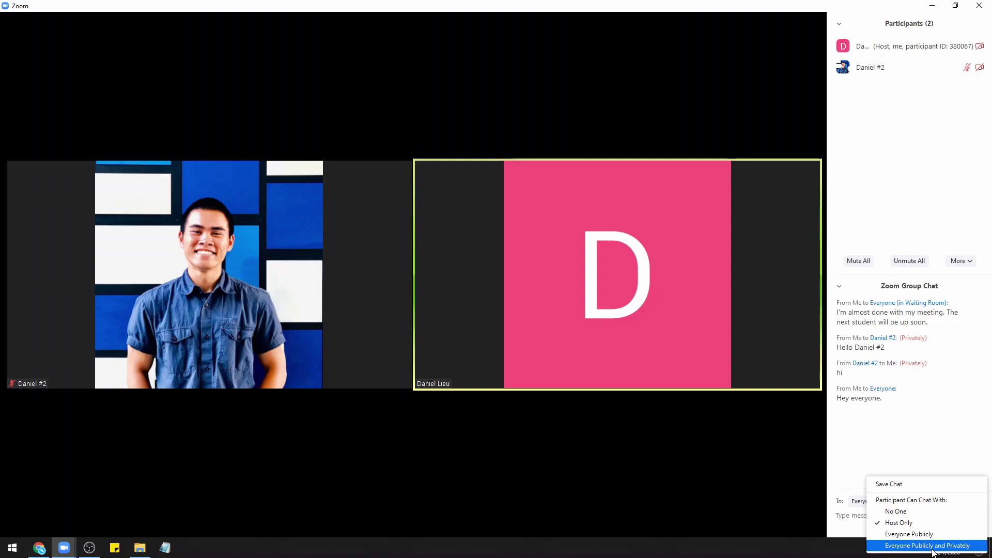
pyautogui.click(878, 465)
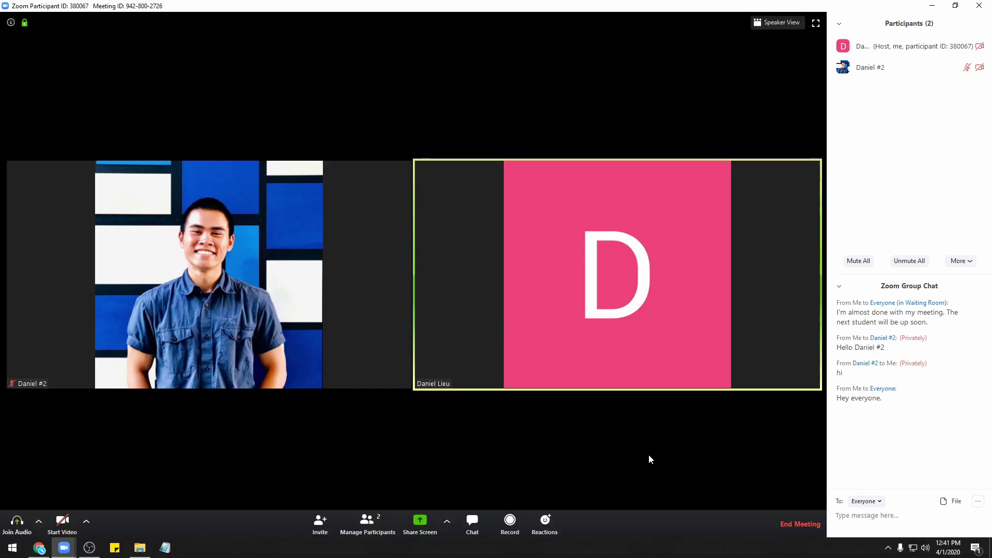
# Step: Show the available reactions and compare Speaker View with Gallery View, ending in Gallery View
pyautogui.click(552, 527)
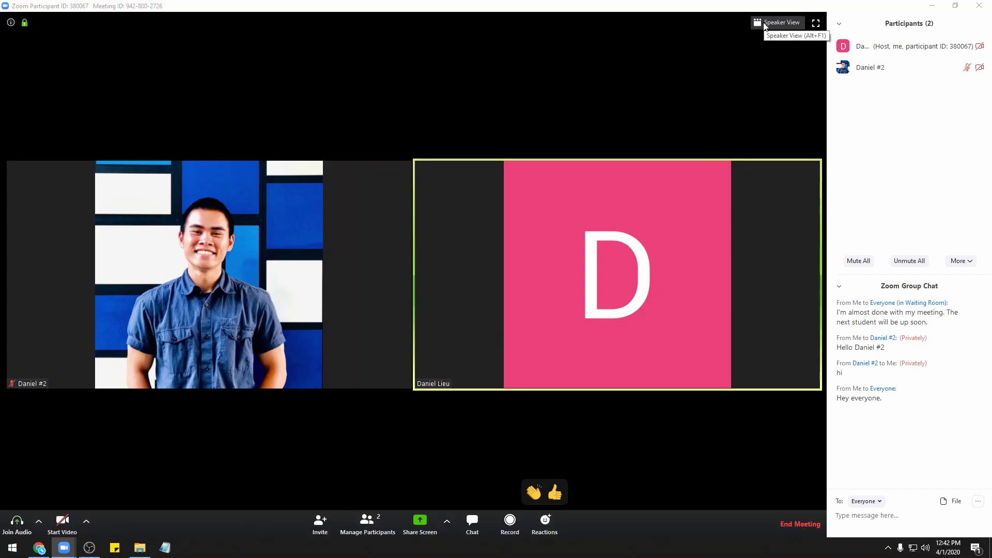
pyautogui.click(763, 27)
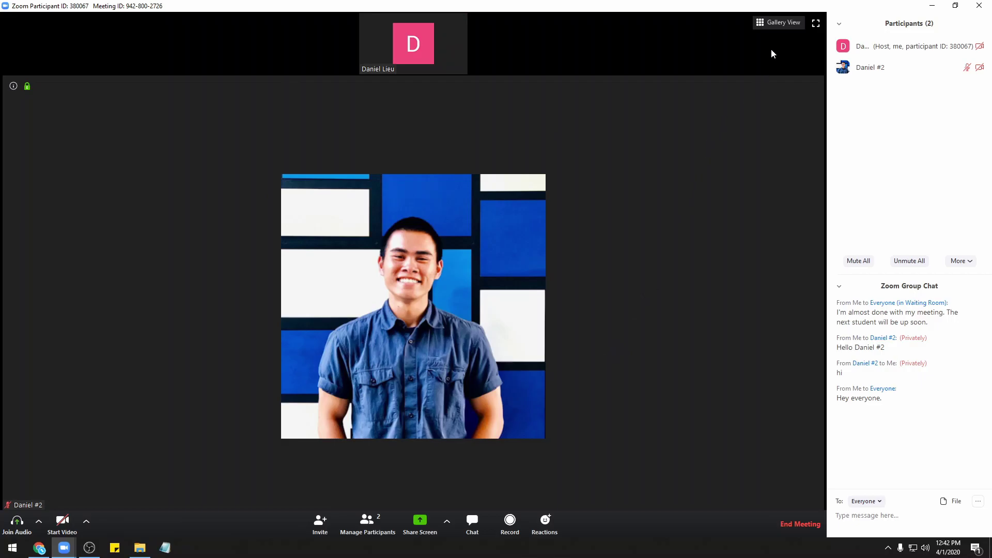
pyautogui.click(769, 26)
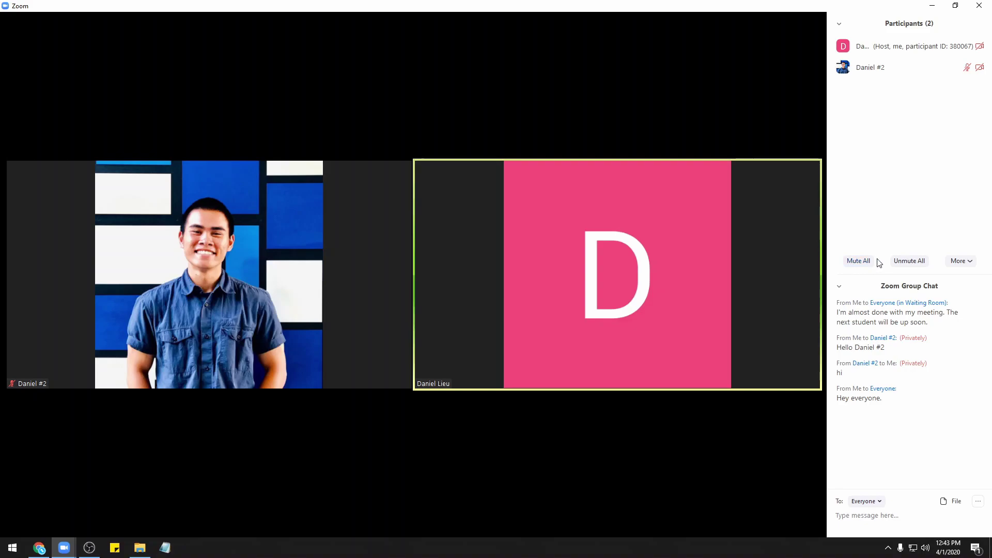
# Step: Mute all current and new participants without allowing them to unmute themselves
pyautogui.click(960, 261)
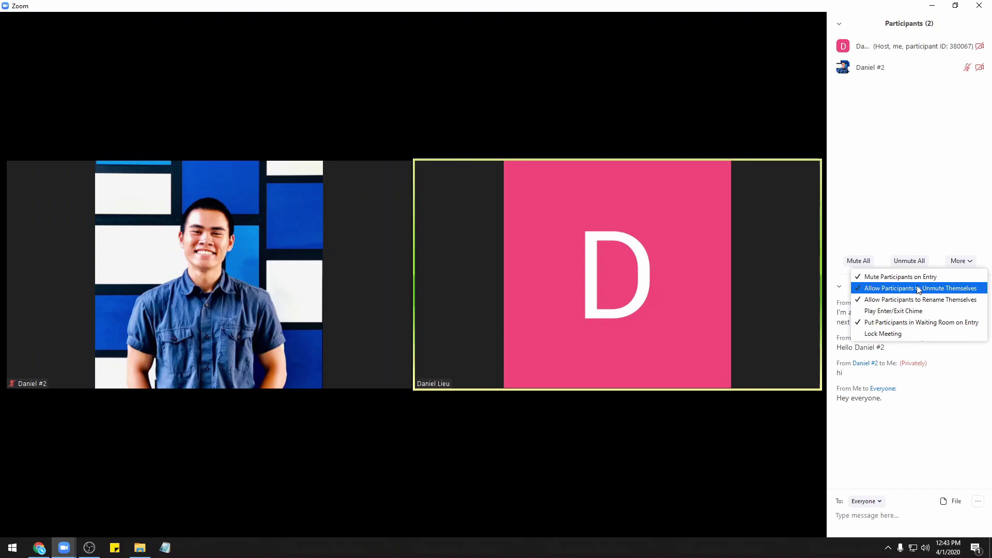
pyautogui.click(870, 251)
pyautogui.click(867, 257)
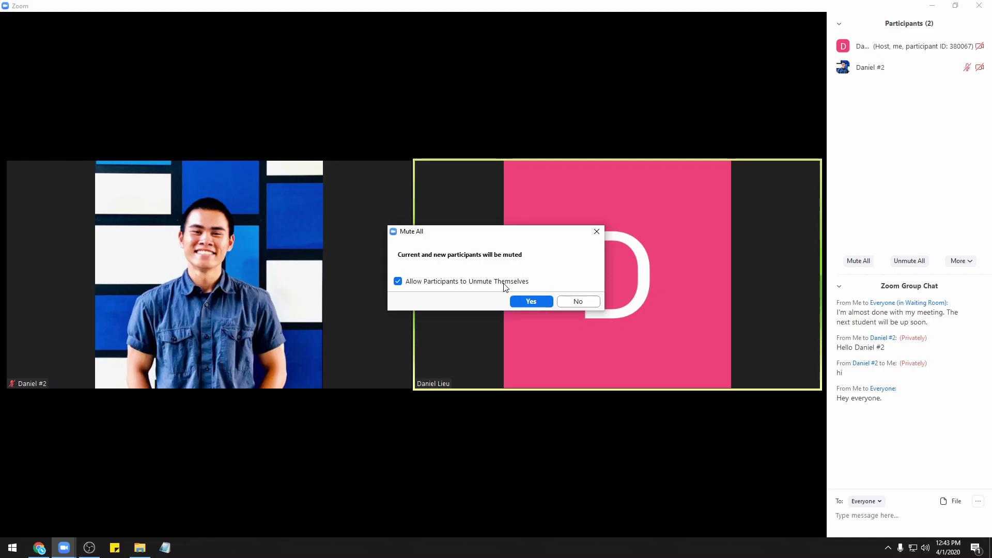
pyautogui.click(505, 286)
pyautogui.click(528, 302)
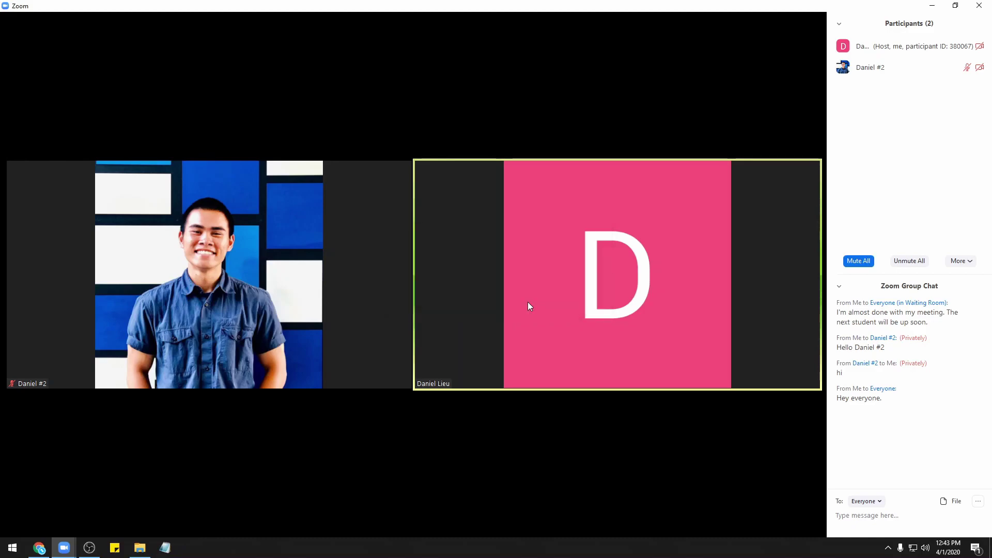
# Step: Allow participants to unmute themselves again and check the setting among the participant options
pyautogui.click(967, 261)
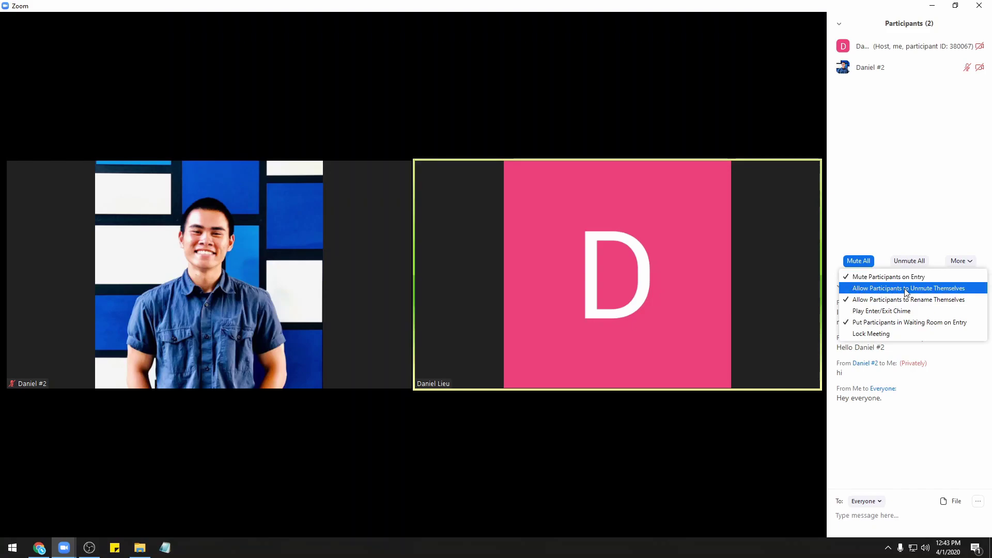
pyautogui.click(948, 289)
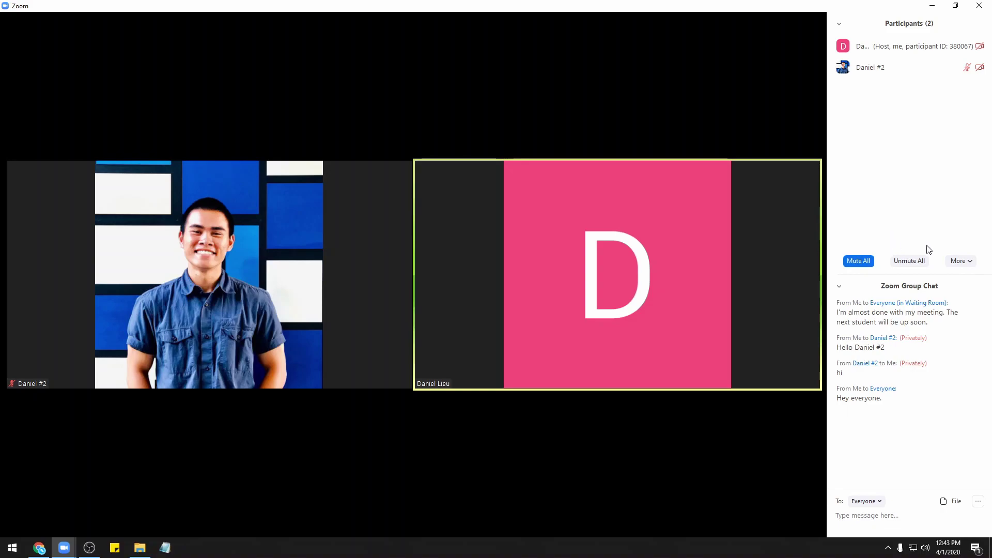
pyautogui.click(968, 262)
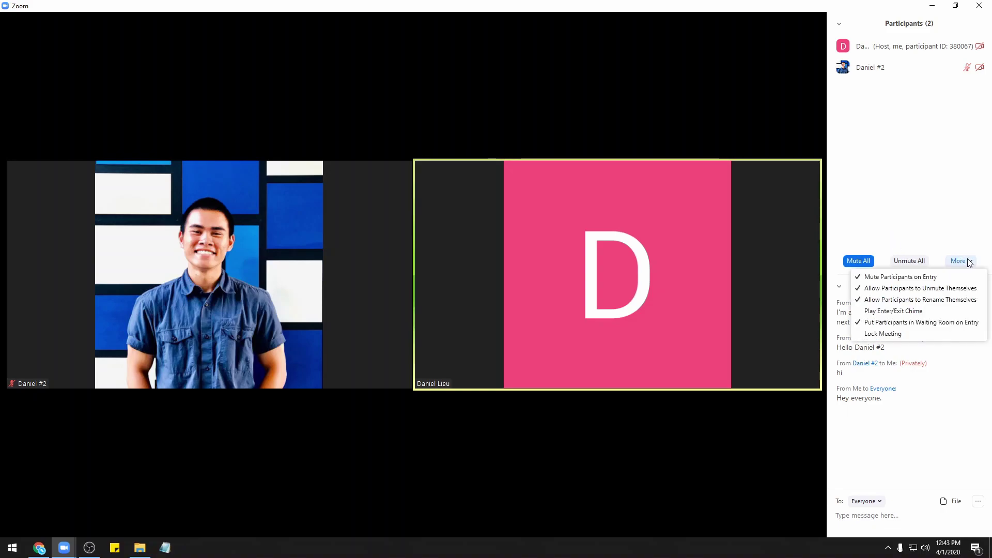
pyautogui.click(968, 261)
# Step: Turn on the enter/exit chime for the meeting and review the participant options again
pyautogui.click(957, 259)
pyautogui.click(910, 311)
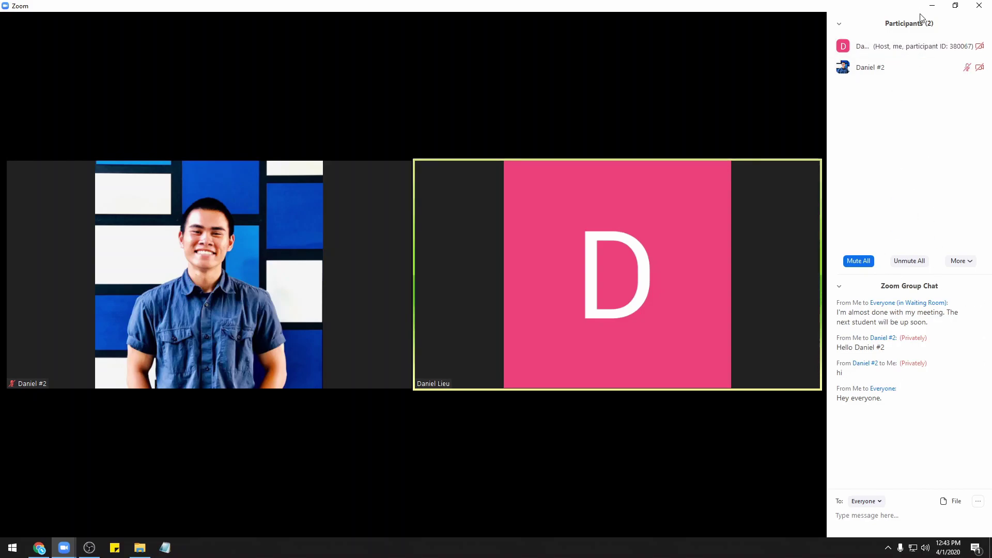
pyautogui.click(962, 260)
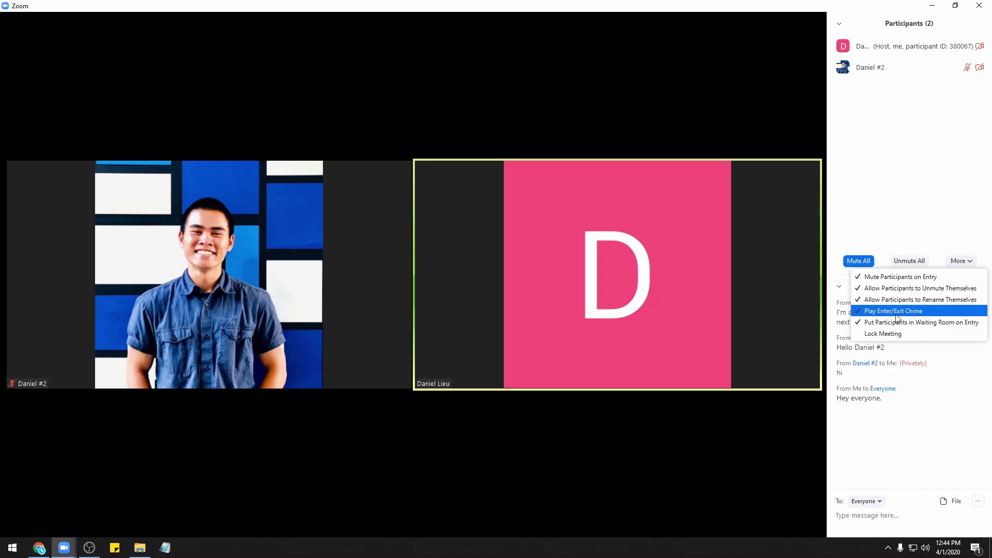
pyautogui.click(926, 211)
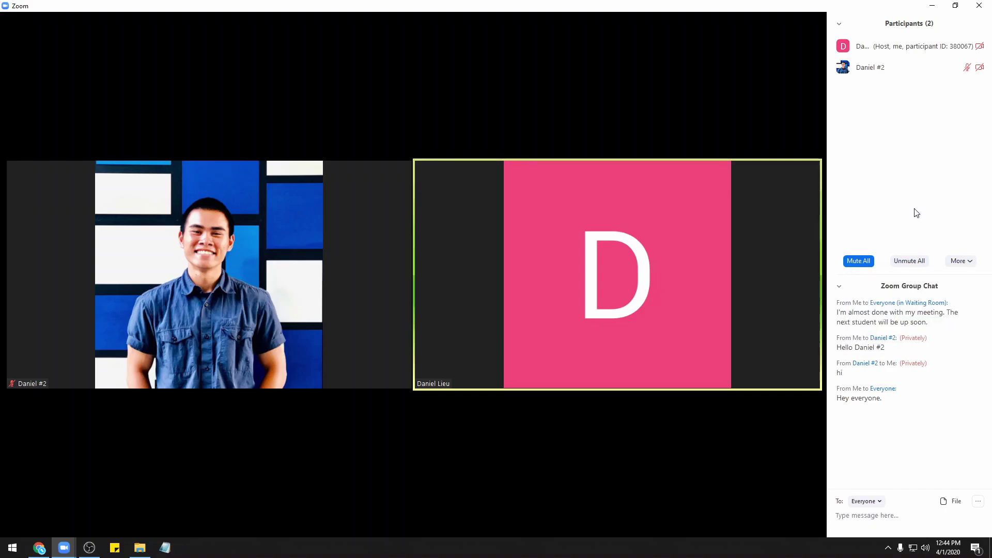
# Step: Ask the other participant to start their video
pyautogui.moveTo(920, 77)
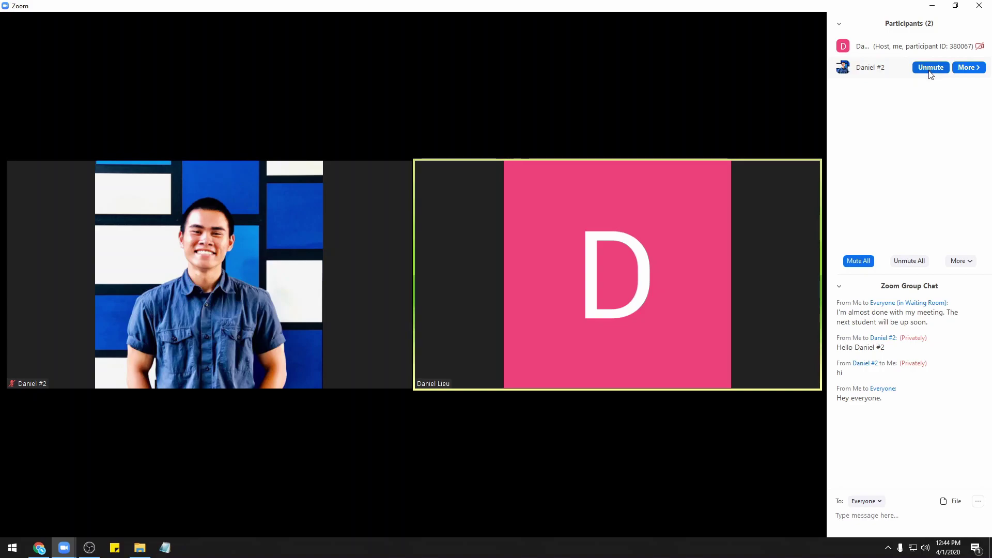
pyautogui.click(962, 68)
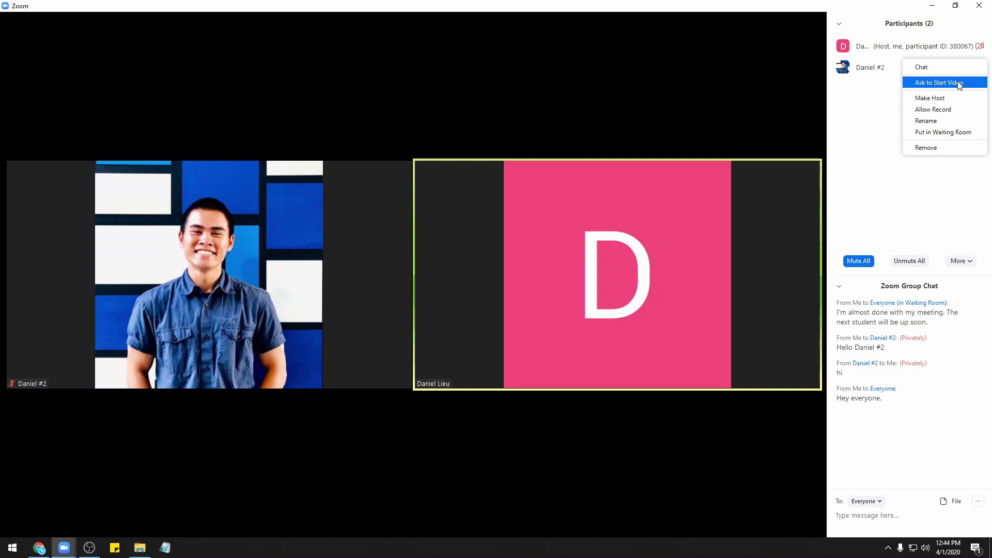
pyautogui.click(959, 85)
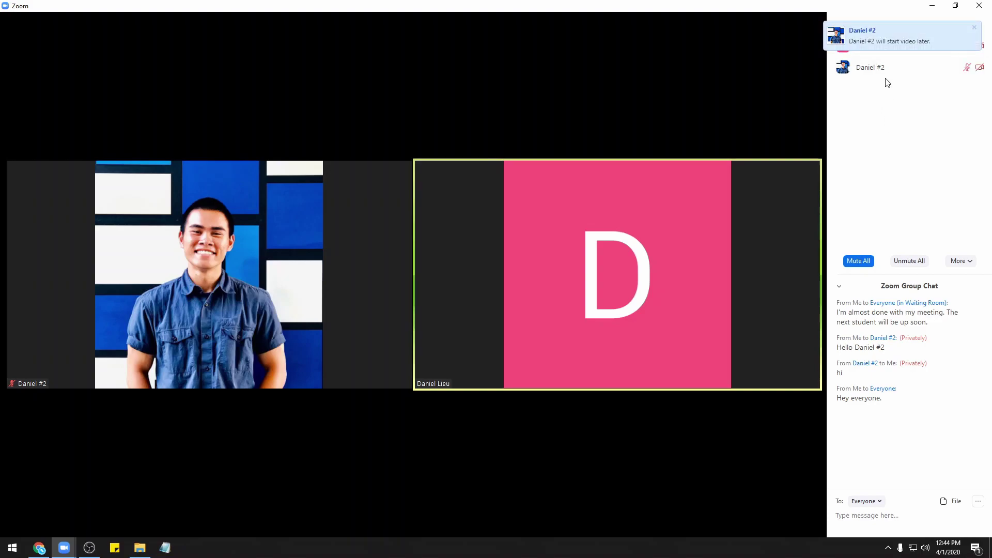
# Step: Rename the other participant by changing the number in their screen name to #3
pyautogui.moveTo(896, 63)
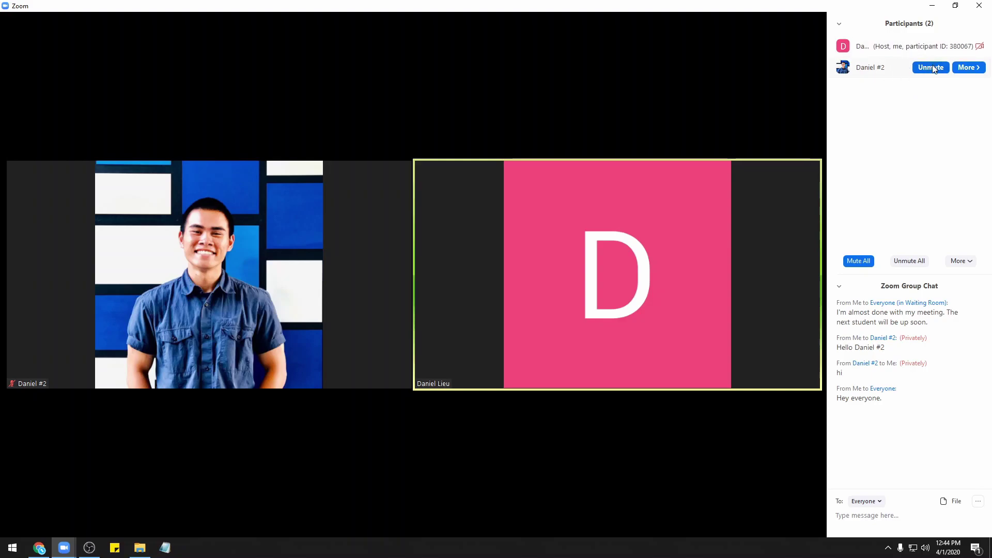
pyautogui.click(967, 67)
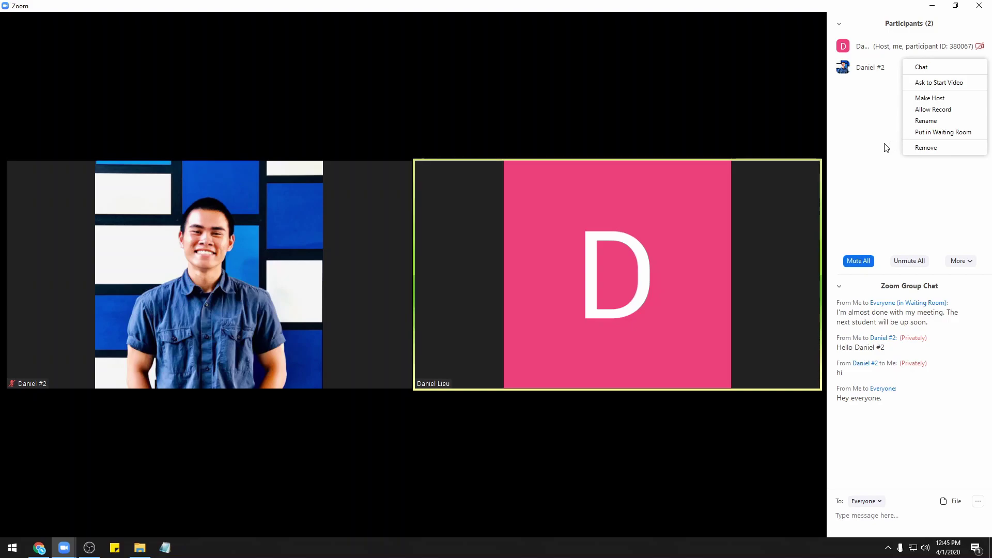
pyautogui.click(952, 122)
pyautogui.press('End')
pyautogui.press('BackSpace')
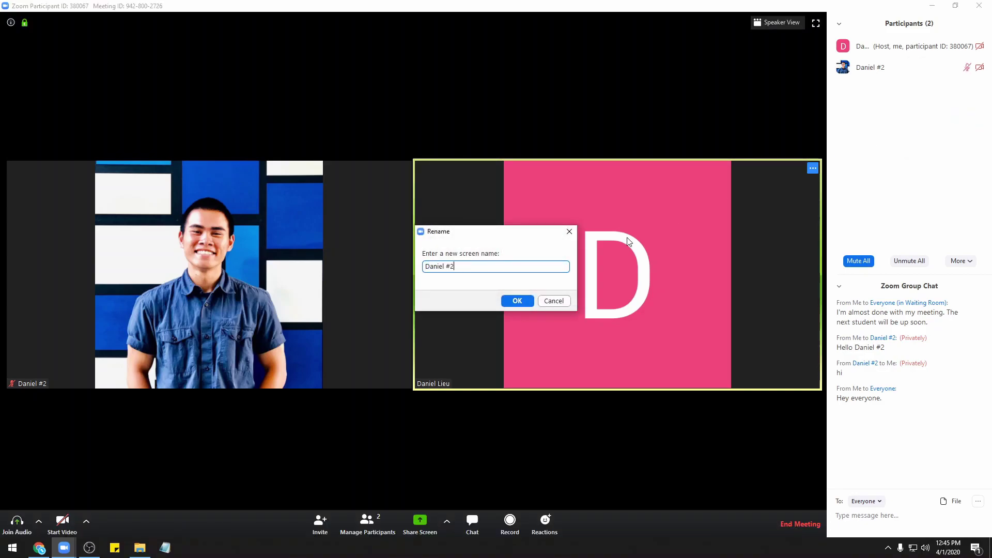
pyautogui.write('3')
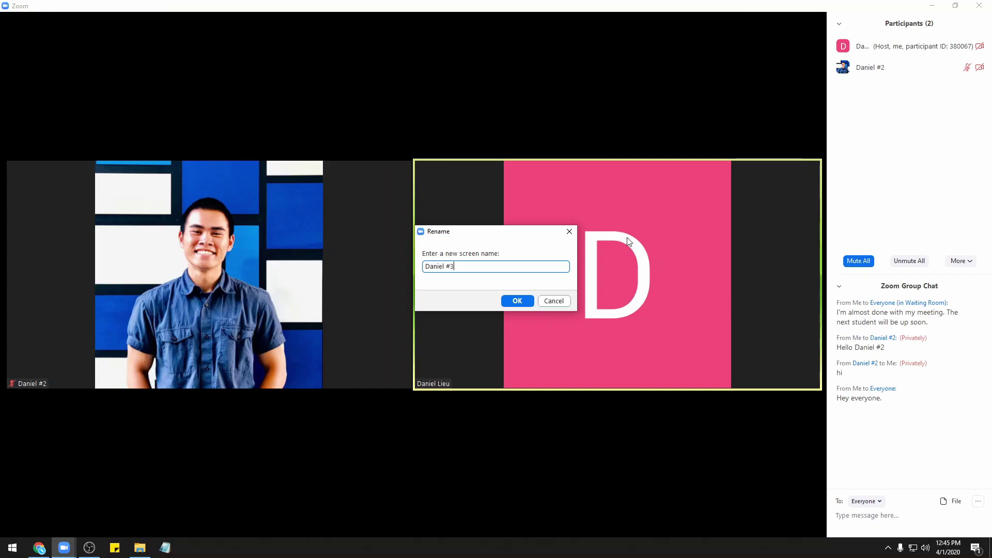
pyautogui.press('Return')
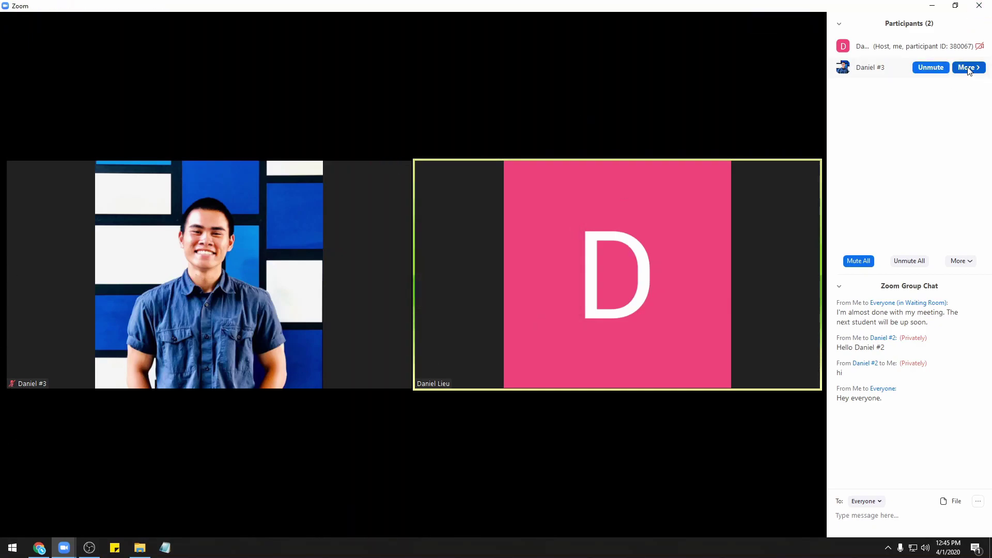
# Step: Put the renamed participant in the waiting room and bring up the option to admit them
pyautogui.click(970, 67)
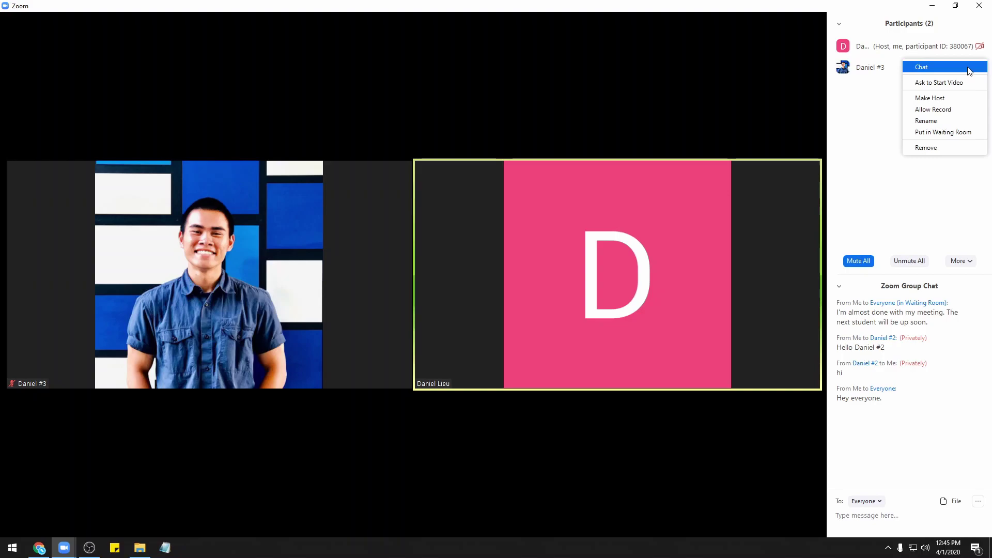
pyautogui.click(948, 133)
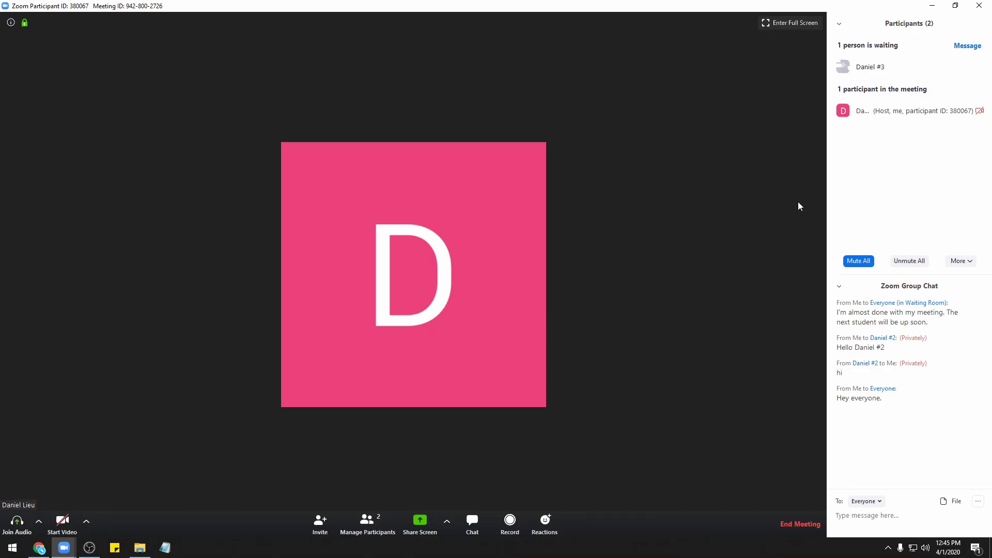
pyautogui.moveTo(926, 74)
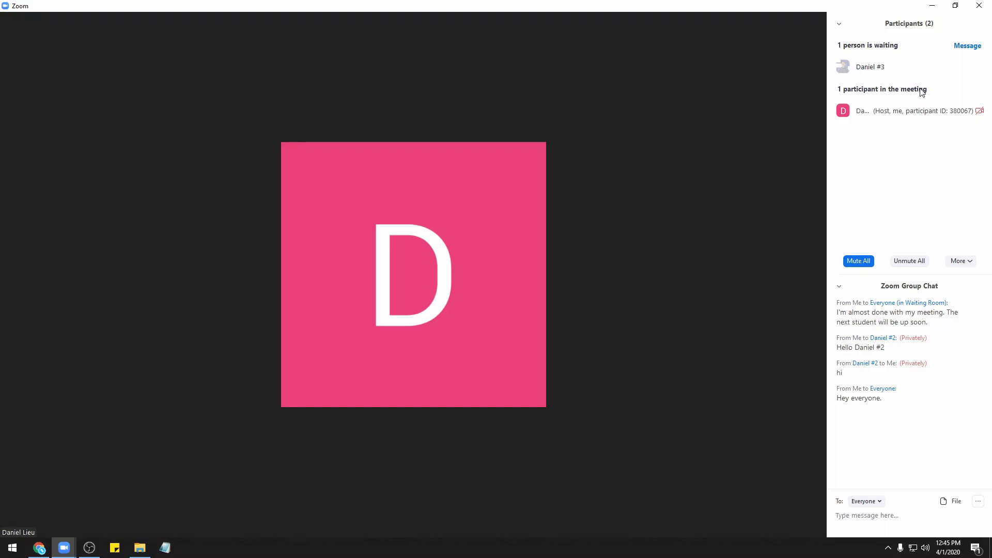
pyautogui.moveTo(660, 391)
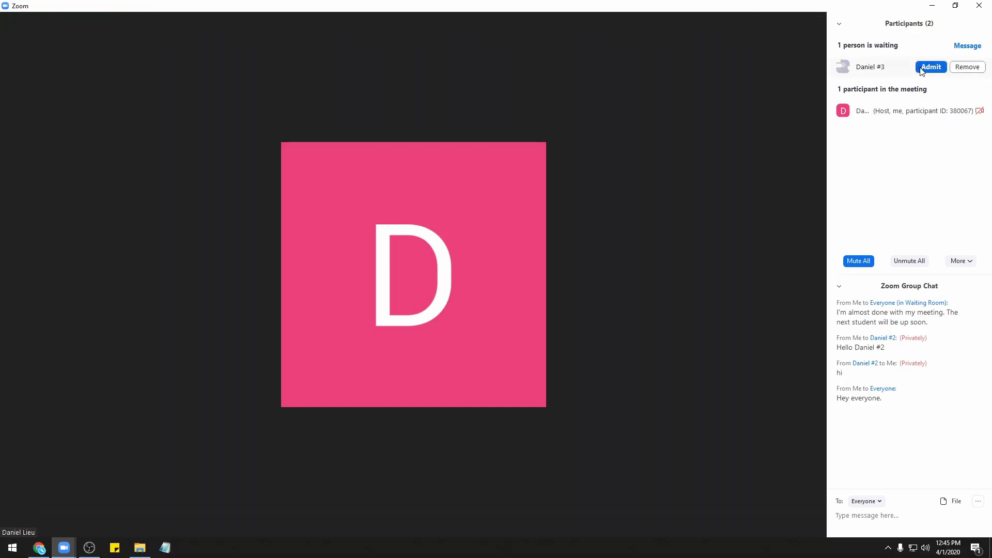
# Step: Admit the waiting participant to the meeting and review the available options for managing them
pyautogui.click(922, 66)
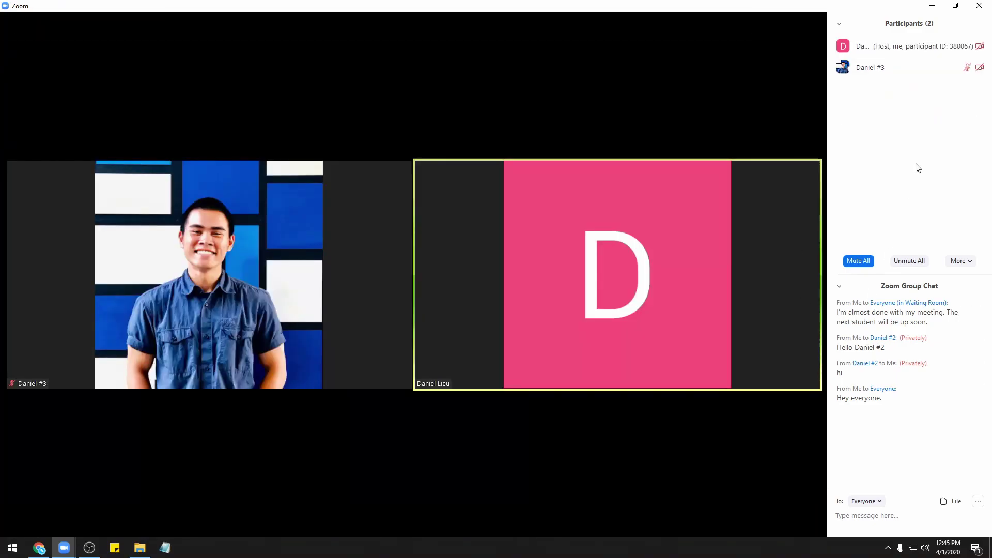
pyautogui.moveTo(959, 75)
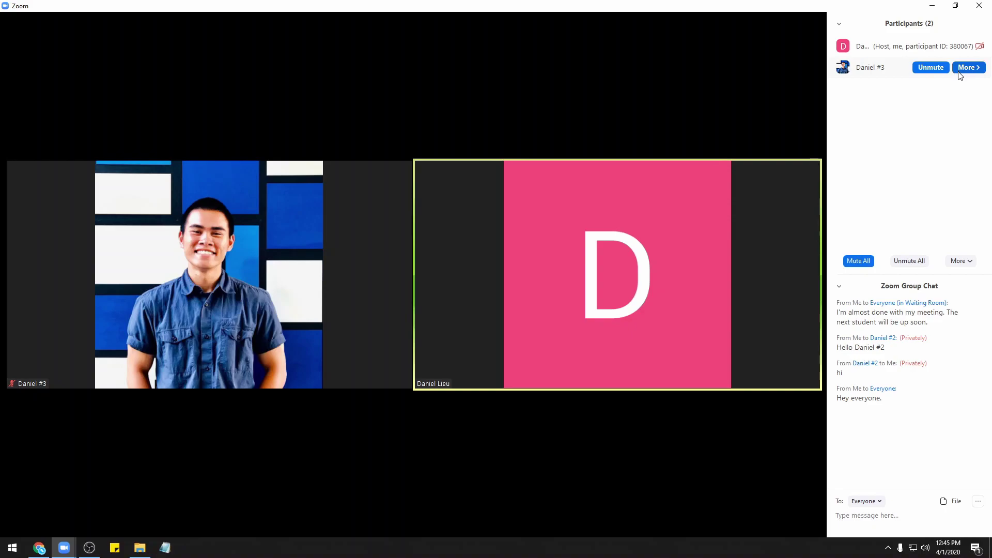
pyautogui.click(959, 72)
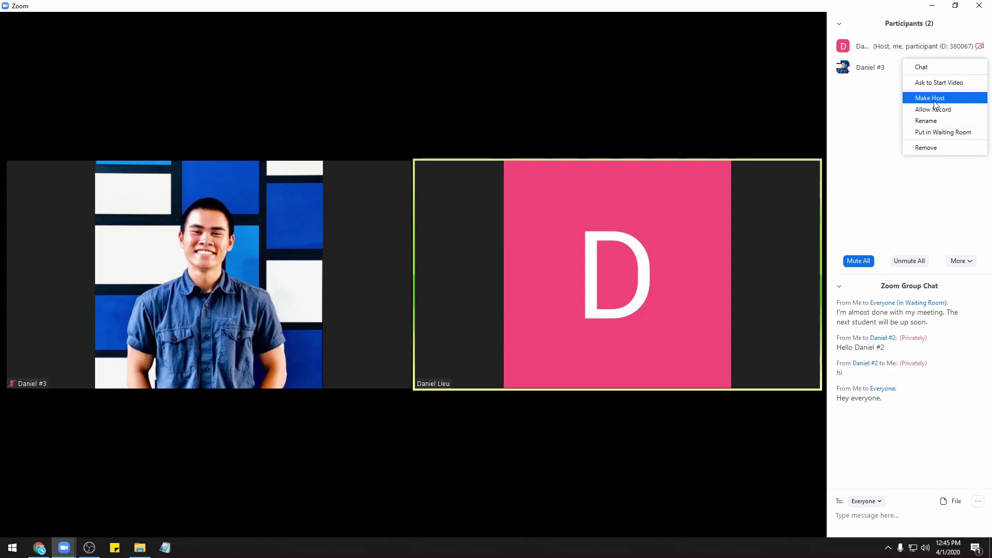
pyautogui.click(874, 103)
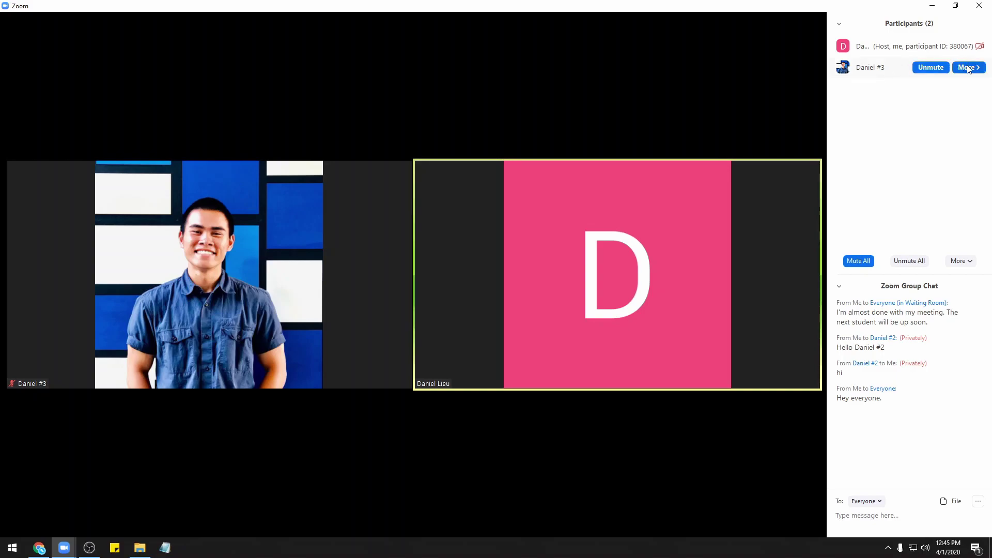
pyautogui.click(967, 67)
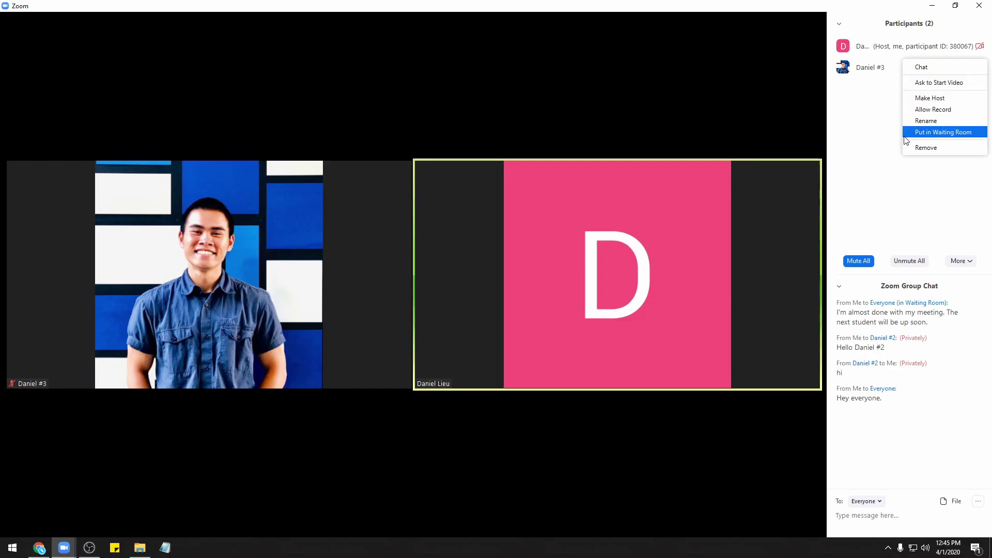
pyautogui.click(896, 151)
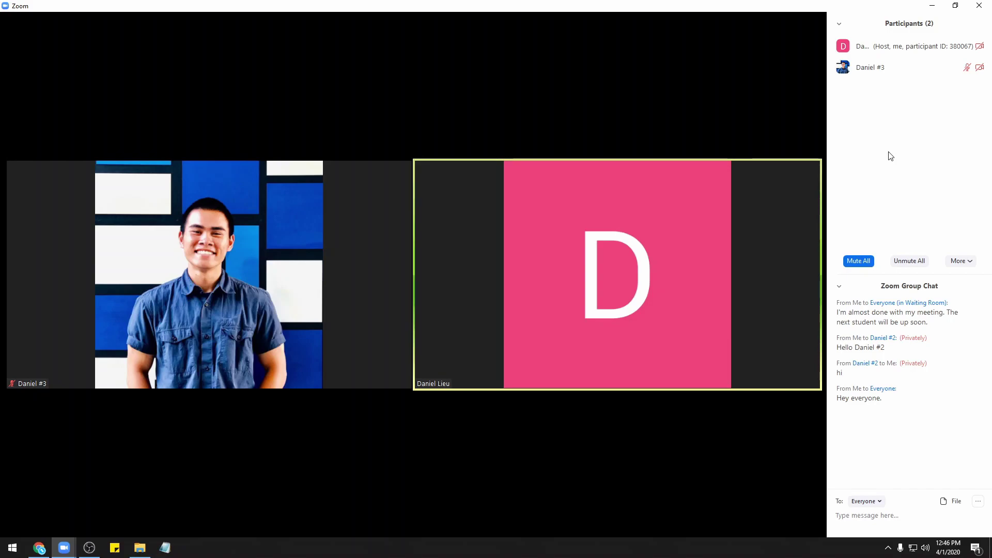
# Step: Share the entire screen with the meeting
pyautogui.moveTo(551, 380)
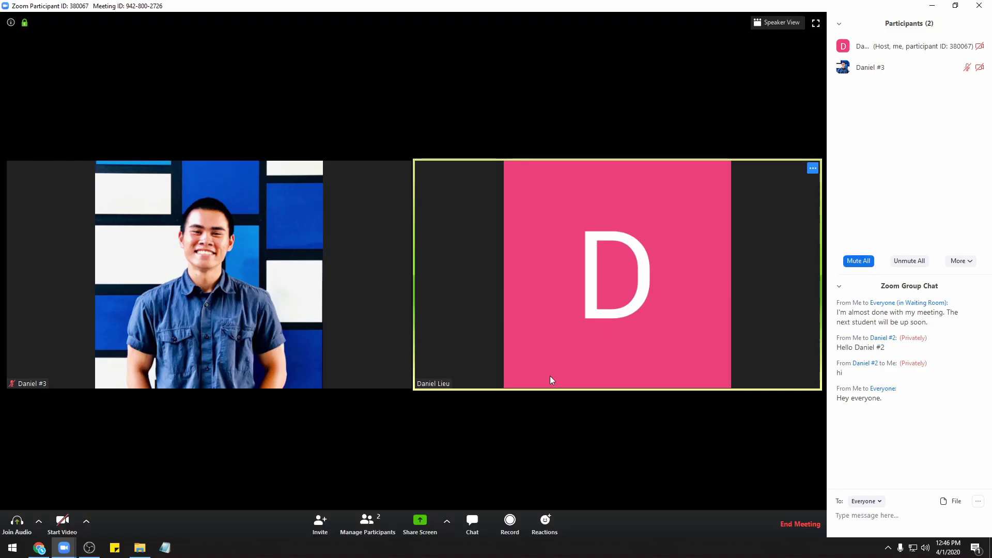
pyautogui.click(418, 523)
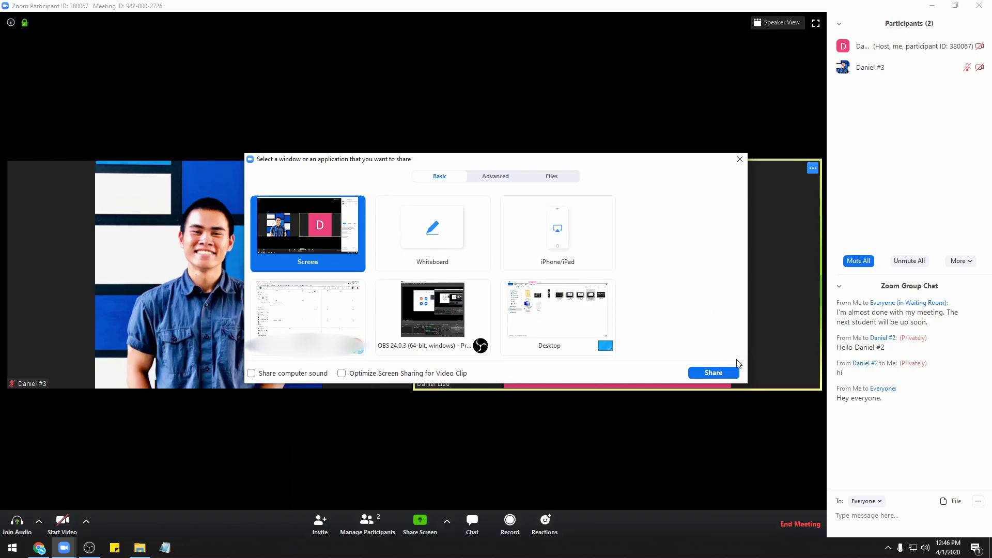
pyautogui.click(713, 373)
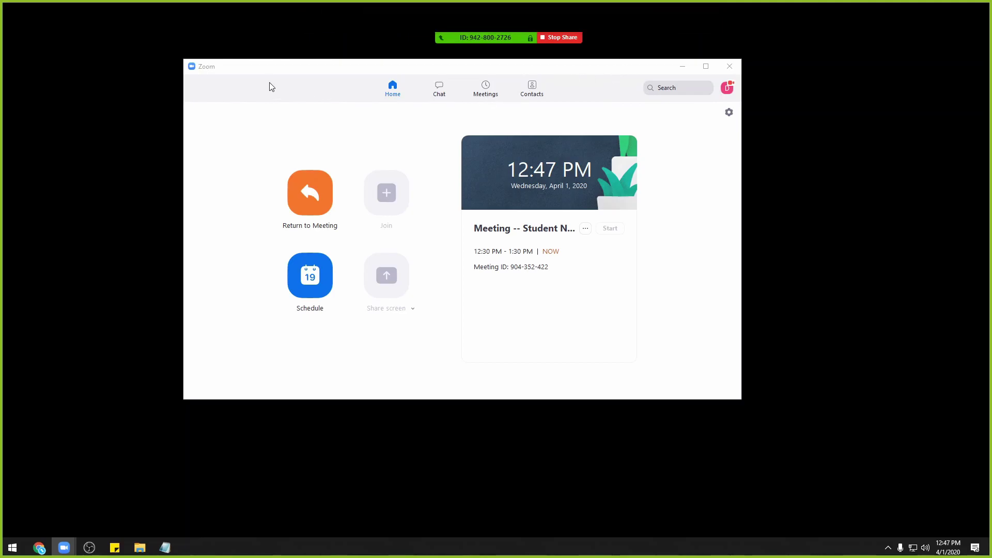
# Step: Move the Zoom home window aside on the shared screen, and briefly open a blank Notepad window before closing it
pyautogui.moveTo(365, 77); pyautogui.dragTo(248, 97)
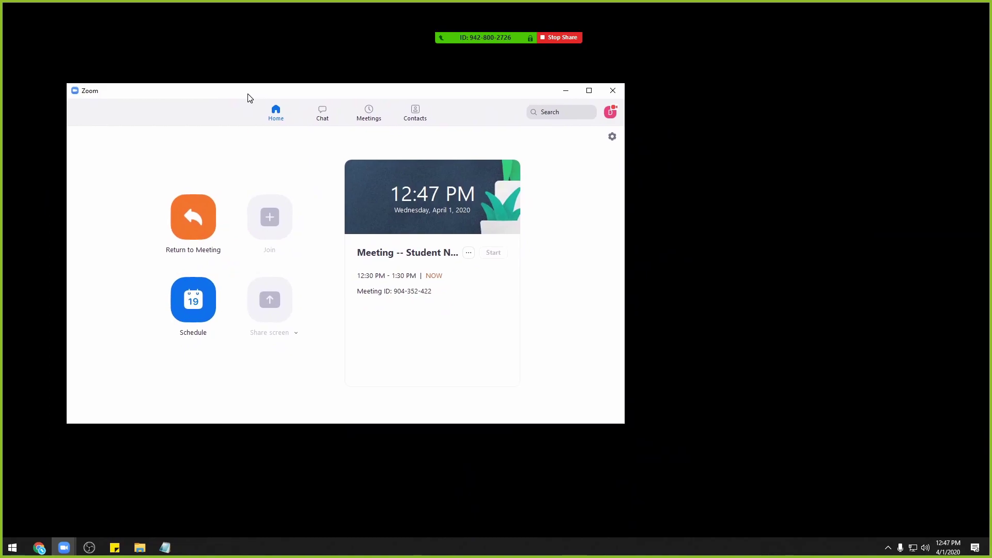
pyautogui.click(164, 549)
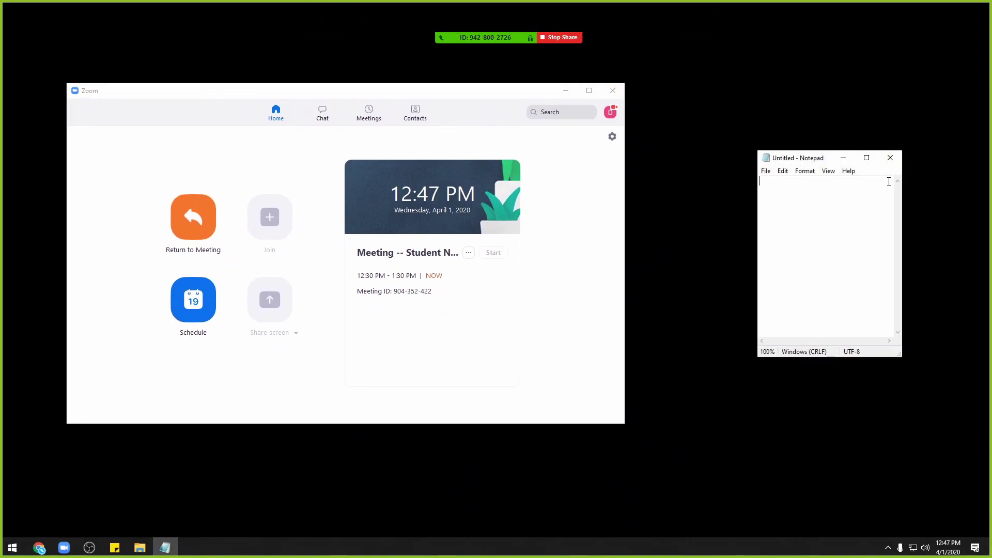
pyautogui.click(890, 157)
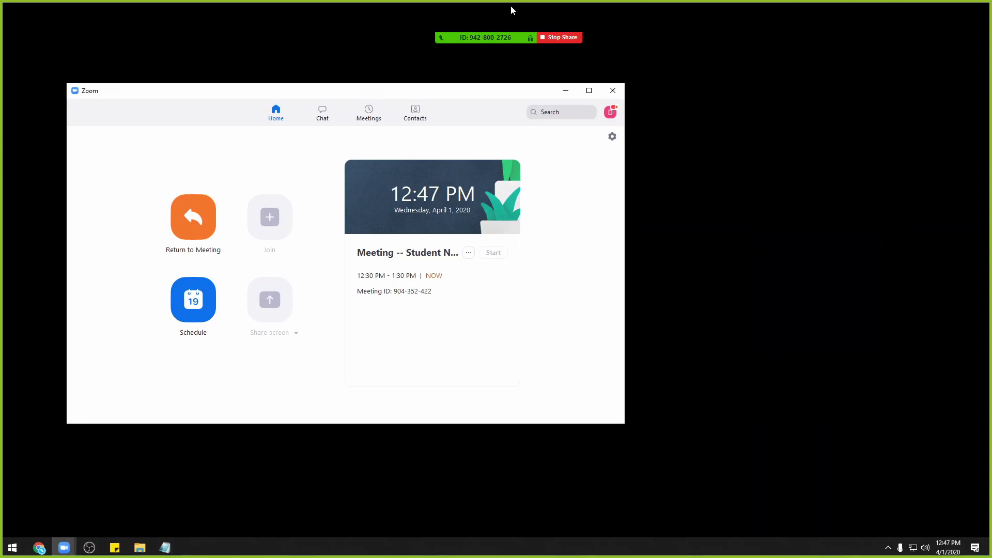
# Step: Start annotating the shared screen and draw a freehand circle around the Home icon of the Zoom window
pyautogui.moveTo(514, 8)
pyautogui.click(589, 26)
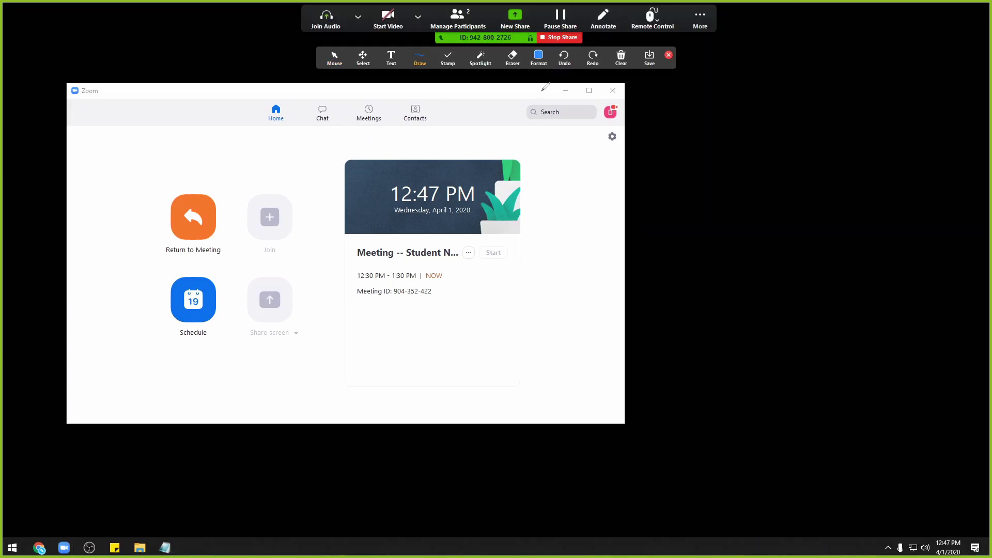
pyautogui.moveTo(290, 96)
pyautogui.mouseDown()
pyautogui.moveTo(273, 129)
pyautogui.moveTo(289, 91)
pyautogui.mouseUp()
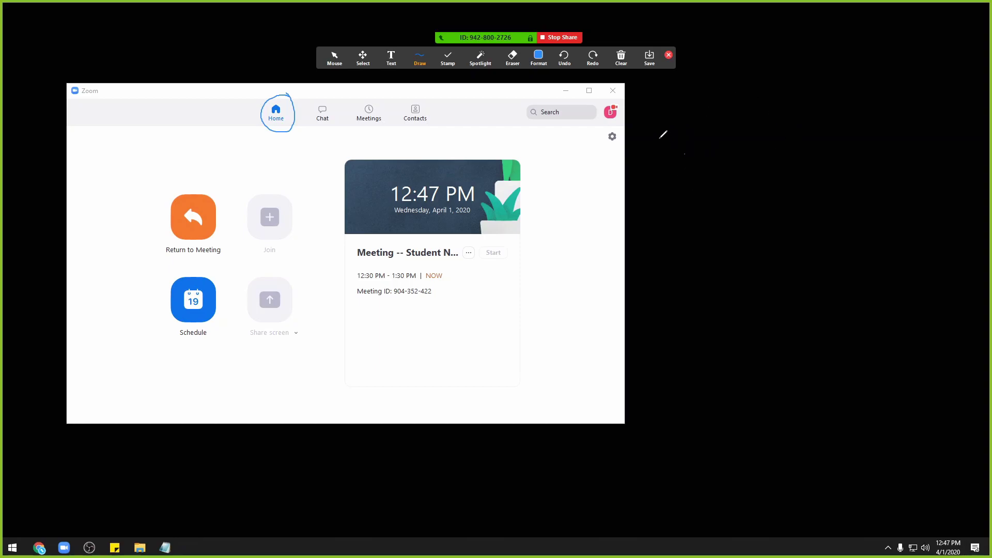
pyautogui.click(621, 57)
# Step: Switch the annotation tool to the Spotlight laser pointer and clear all drawings from the shared screen
pyautogui.click(490, 56)
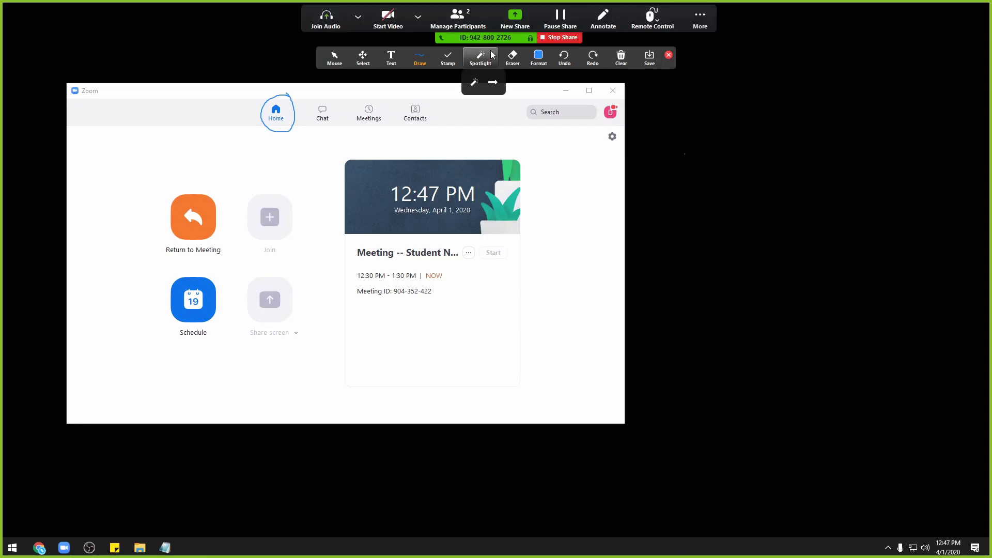
pyautogui.click(473, 82)
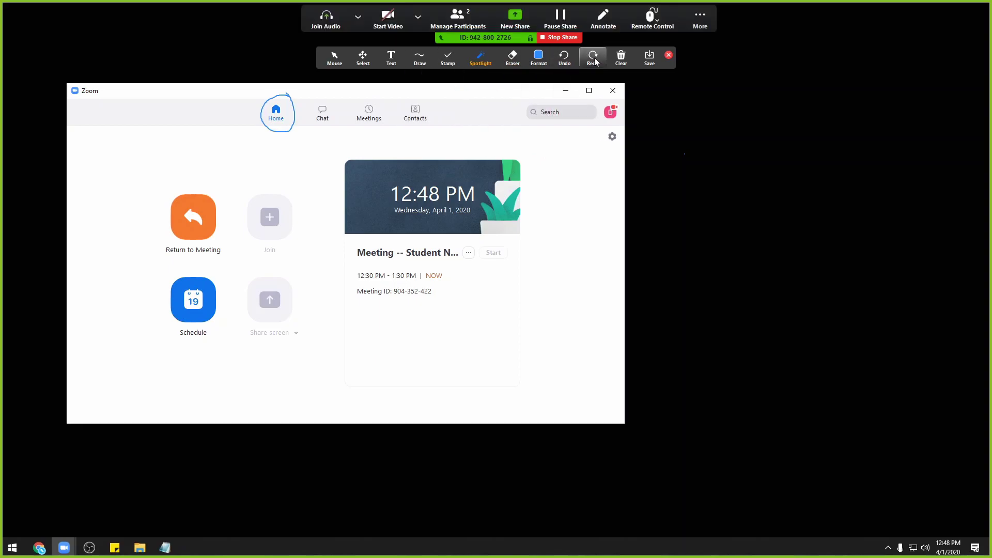
pyautogui.click(620, 60)
pyautogui.click(620, 60)
pyautogui.click(621, 60)
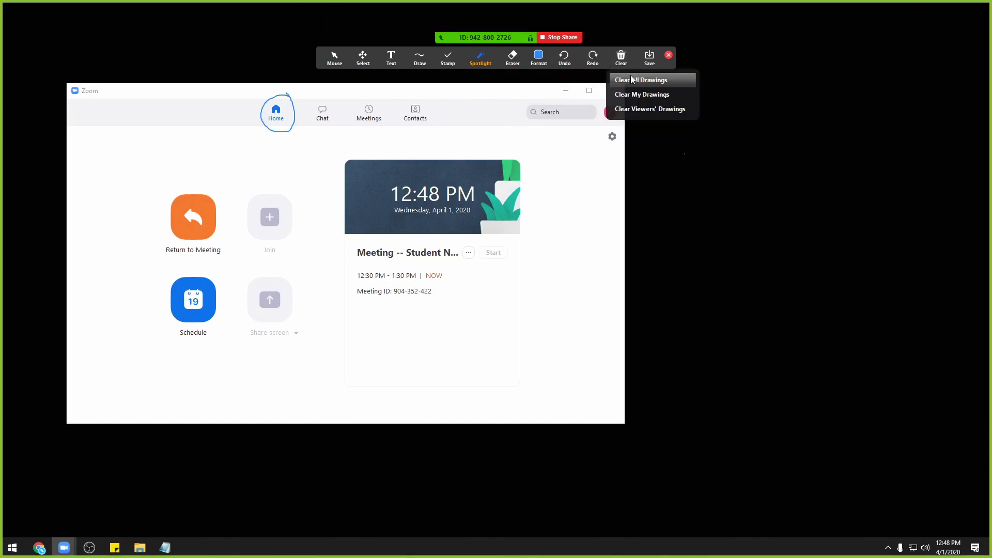
pyautogui.click(640, 80)
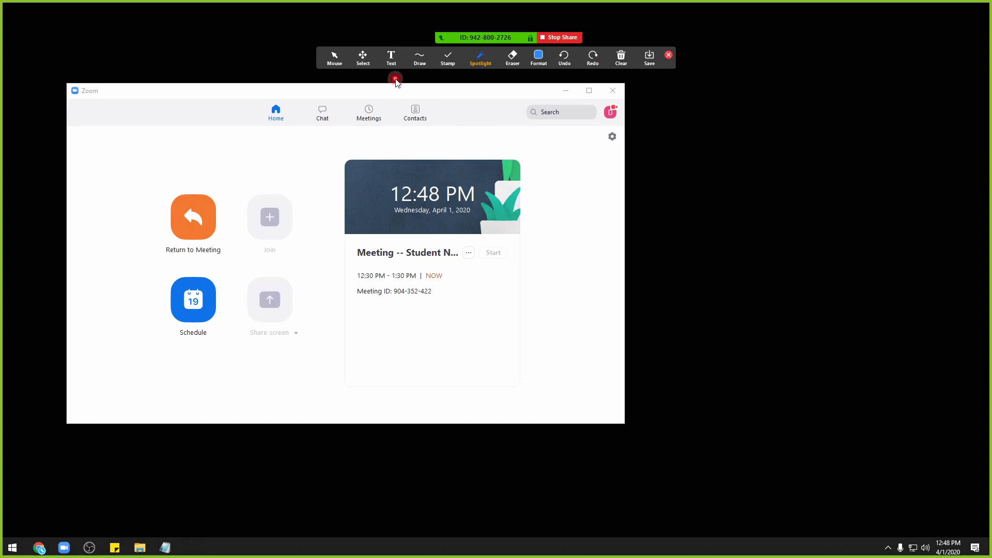
# Step: Add the text annotation "THIS IS TEXT." on the empty desktop area beside the Zoom window
pyautogui.click(391, 57)
pyautogui.click(707, 181)
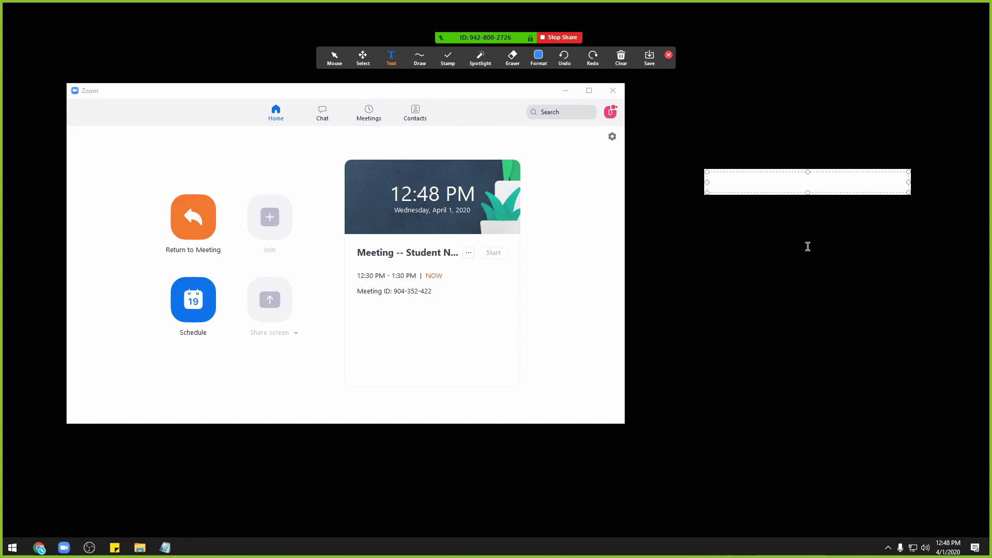
pyautogui.write('THIS IS TEXT.')
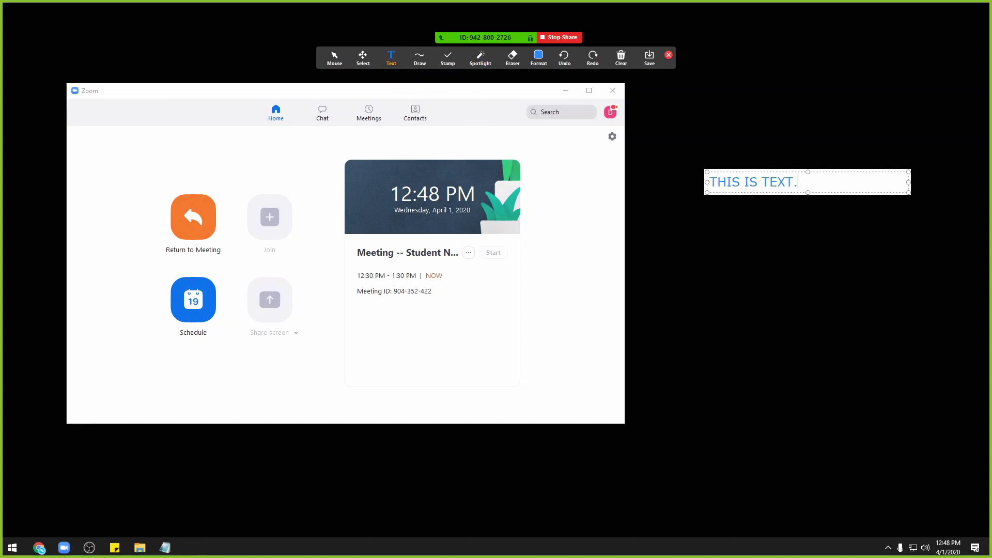
pyautogui.click(553, 157)
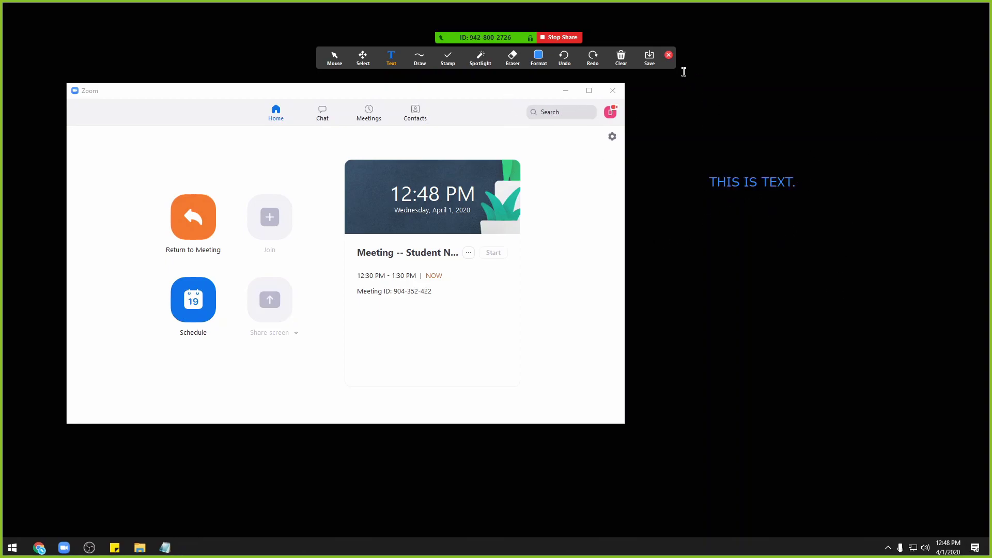
# Step: Clear all drawings, including the text annotation, and stop sharing the screen
pyautogui.click(623, 58)
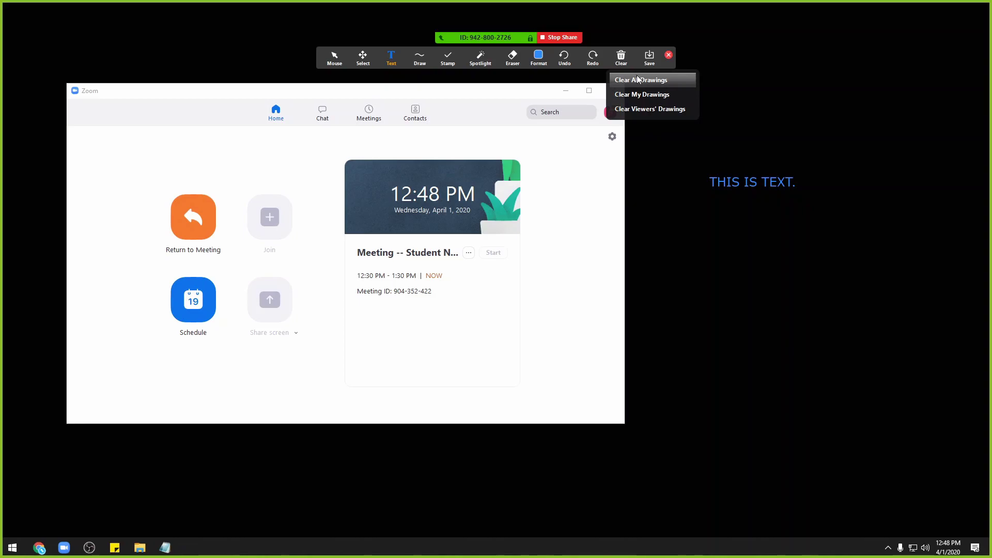
pyautogui.click(637, 79)
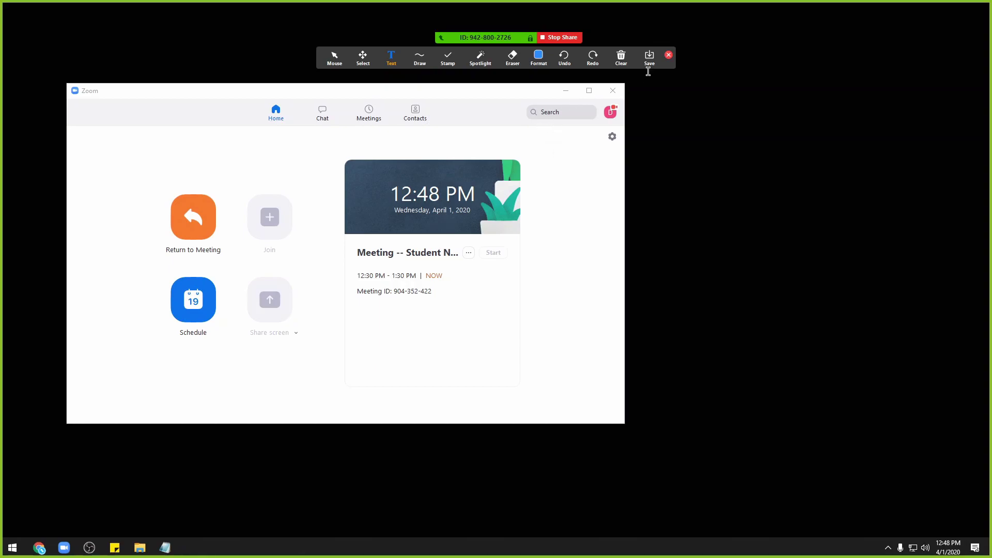
pyautogui.click(560, 37)
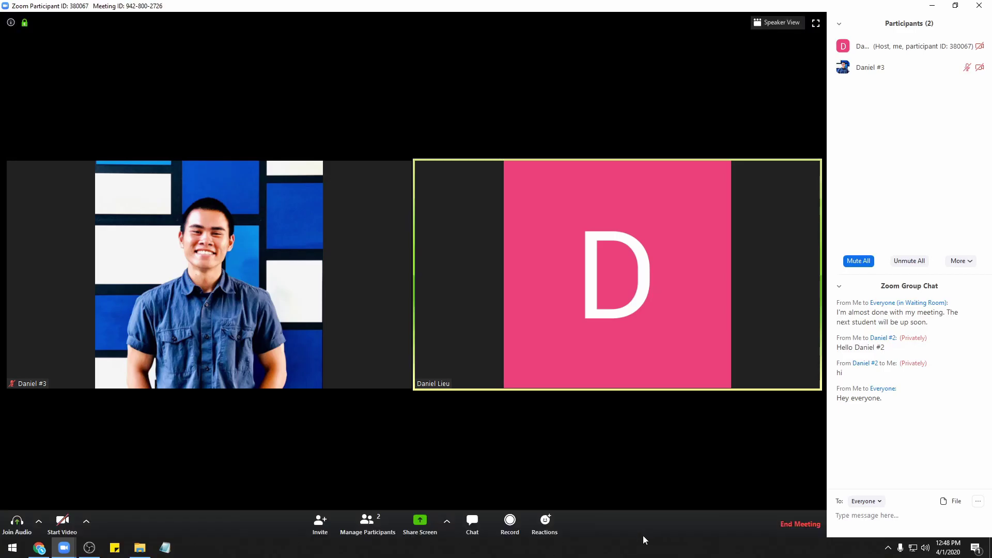
# Step: Share a whiteboard with the meeting
pyautogui.click(432, 526)
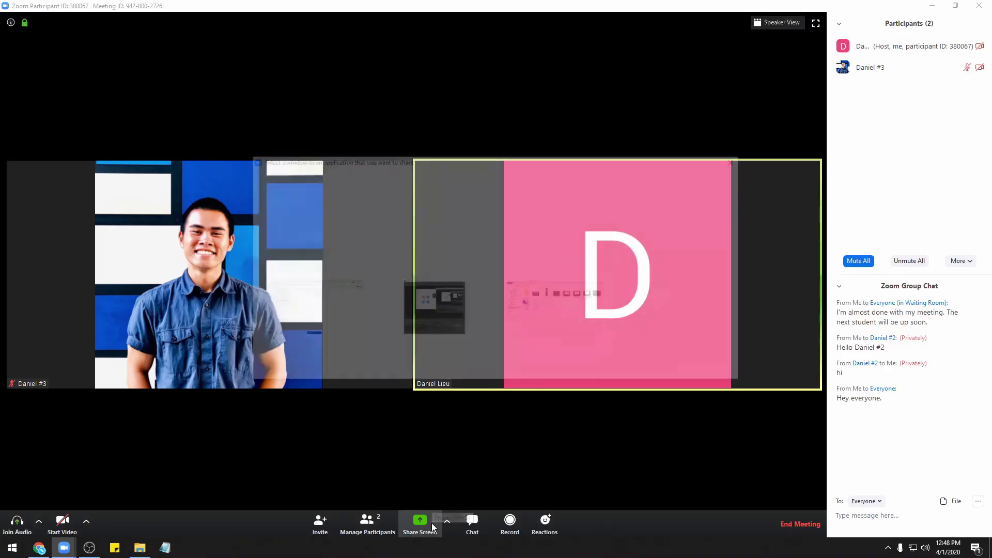
pyautogui.click(452, 266)
pyautogui.click(705, 372)
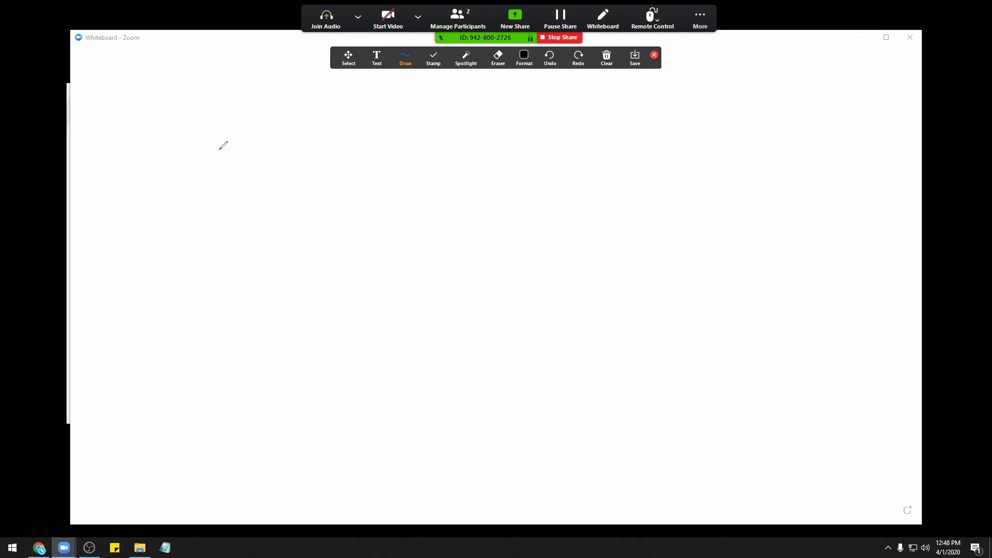
# Step: Handwrite "touchscreen" near the upper part of the whiteboard and stop sharing it
pyautogui.moveTo(258, 119)
pyautogui.mouseDown()
pyautogui.moveTo(261, 155)
pyautogui.moveTo(274, 132)
pyautogui.moveTo(282, 147)
pyautogui.moveTo(288, 129)
pyautogui.moveTo(303, 150)
pyautogui.moveTo(309, 126)
pyautogui.moveTo(354, 146)
pyautogui.moveTo(396, 142)
pyautogui.moveTo(412, 122)
pyautogui.moveTo(429, 136)
pyautogui.moveTo(426, 120)
pyautogui.moveTo(443, 141)
pyautogui.mouseUp()
pyautogui.moveTo(441, 126)
pyautogui.mouseDown()
pyautogui.moveTo(452, 123)
pyautogui.moveTo(458, 140)
pyautogui.mouseUp()
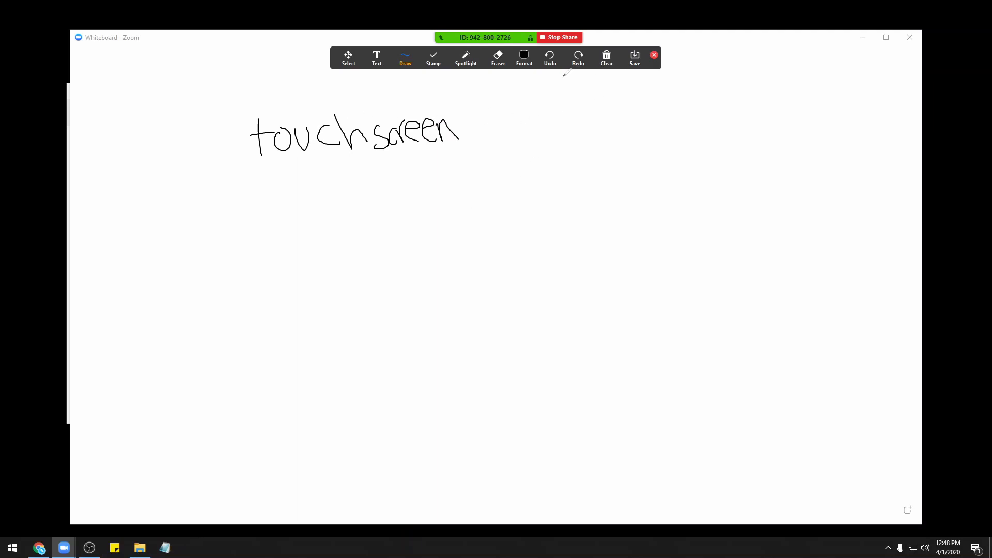
pyautogui.click(569, 37)
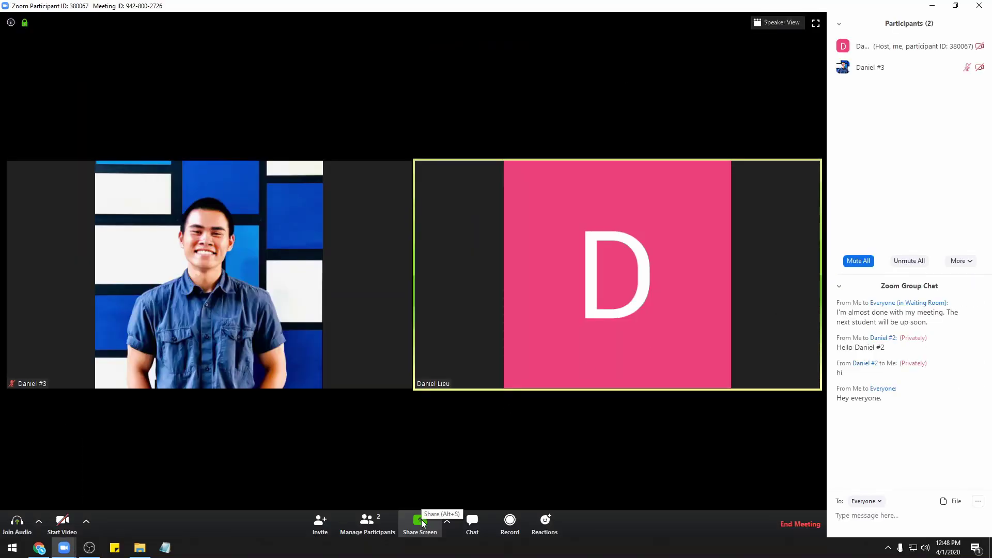
# Step: Start an iPhone/iPad share to show the screen mirroring instructions, and stop sharing after viewing them
pyautogui.click(420, 521)
pyautogui.click(537, 230)
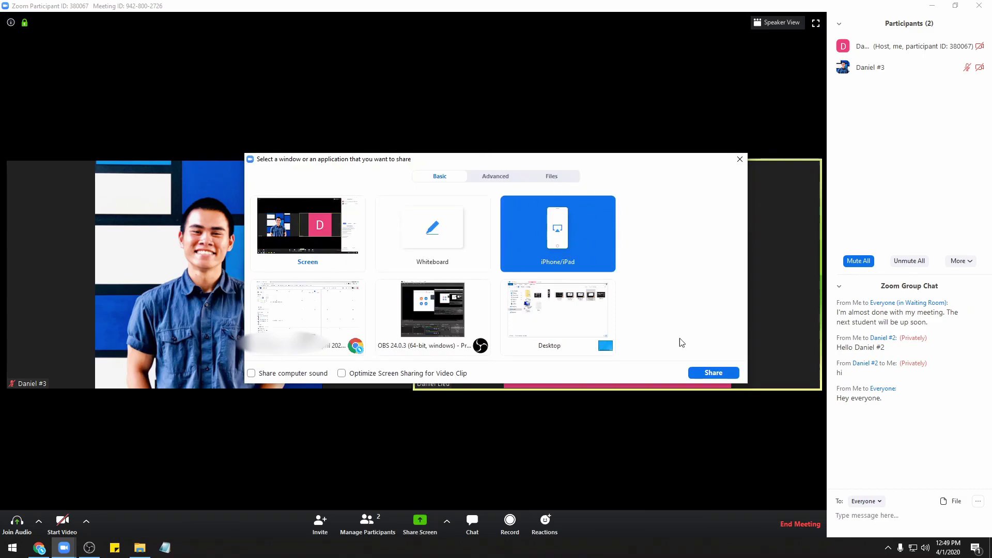
pyautogui.click(701, 370)
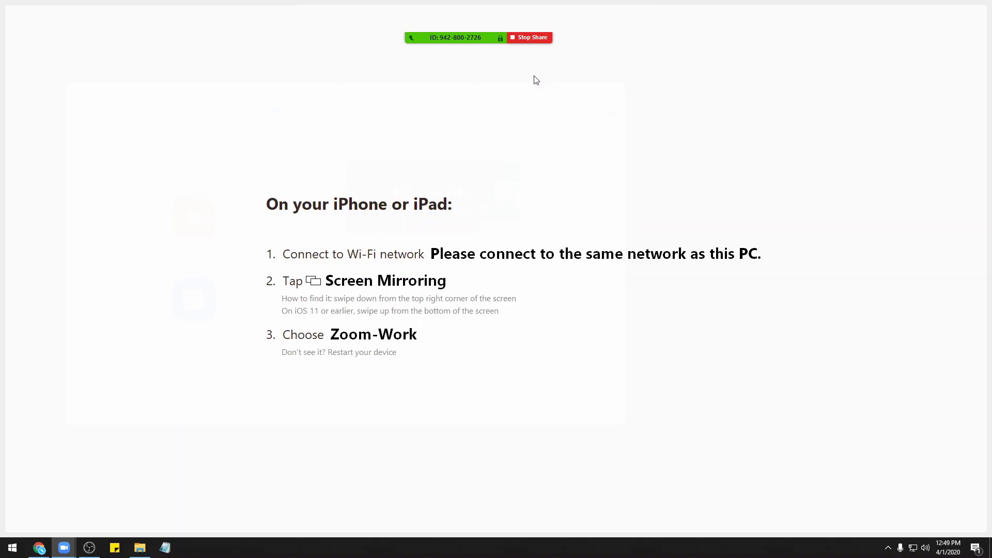
pyautogui.click(534, 38)
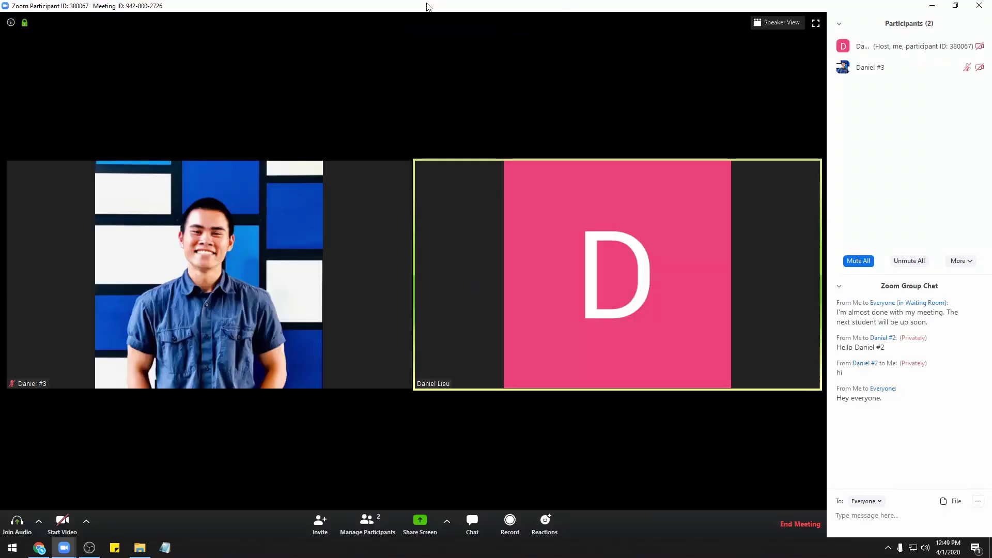
# Step: Share only a portion of the screen and position the sharing frame over the upper-left part of the Zoom home window
pyautogui.click(426, 519)
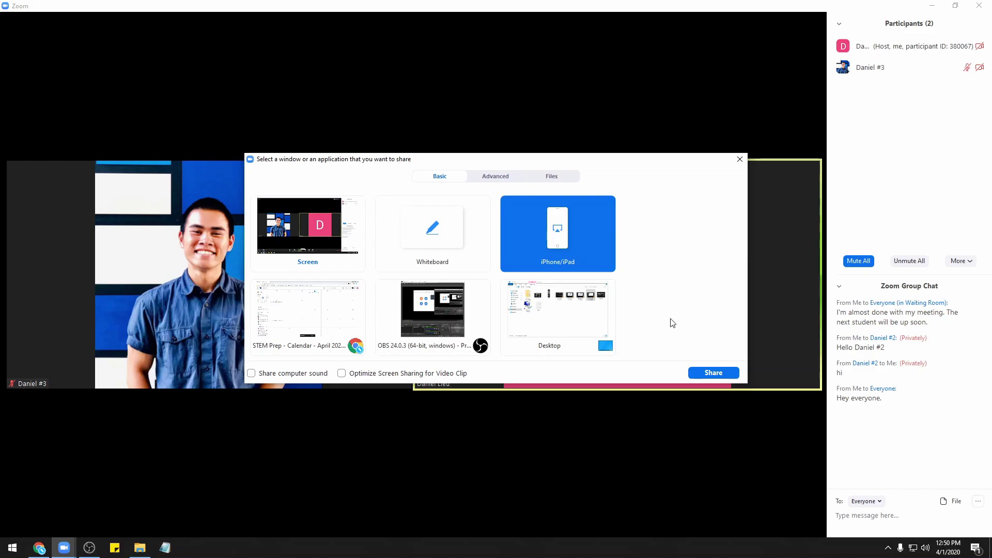
pyautogui.click(496, 176)
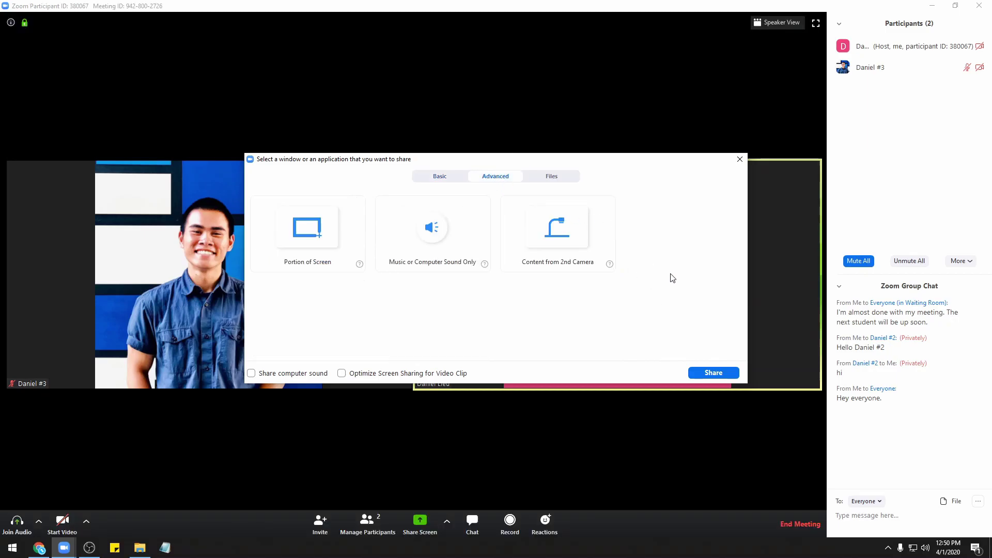
pyautogui.click(316, 240)
pyautogui.click(717, 373)
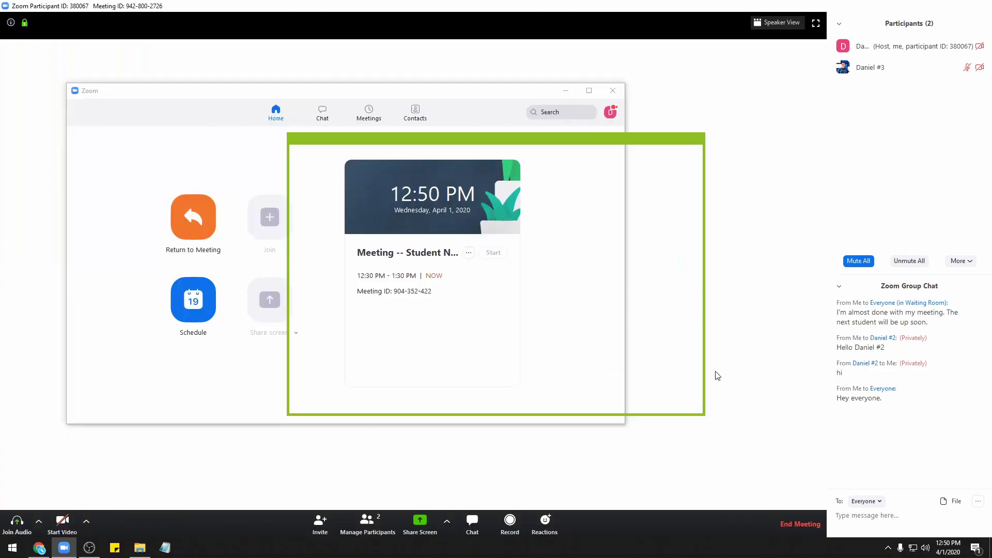
pyautogui.moveTo(452, 139); pyautogui.dragTo(211, 74)
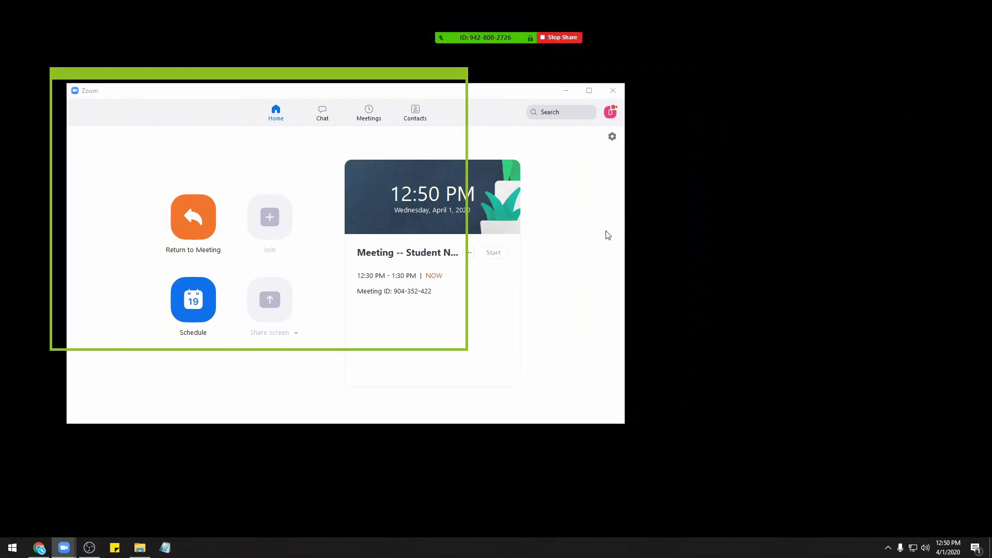
# Step: Fit the sharing frame to the right half of the screen and snap a blank Notepad window to that half
pyautogui.moveTo(249, 86); pyautogui.dragTo(779, 8)
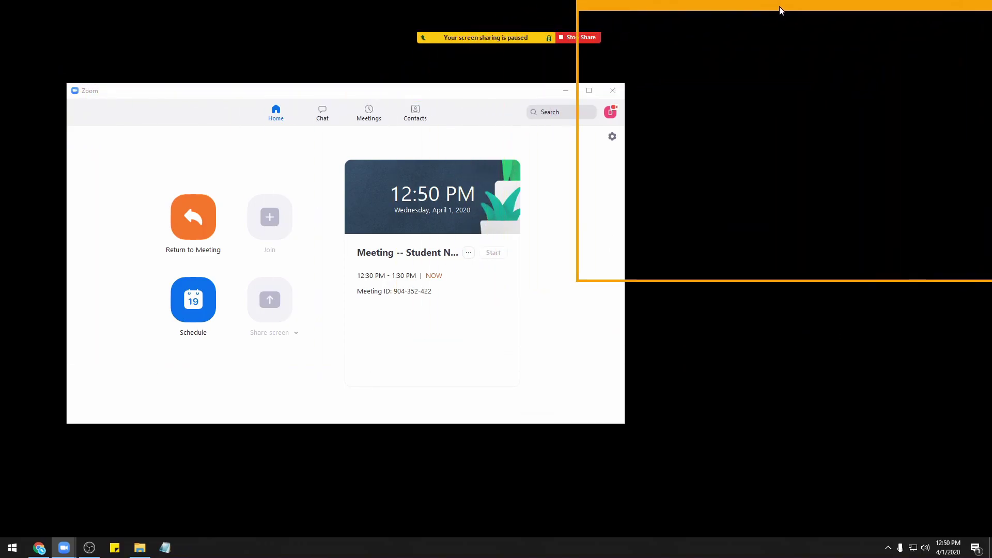
pyautogui.moveTo(574, 284); pyautogui.dragTo(488, 556)
pyautogui.click(164, 548)
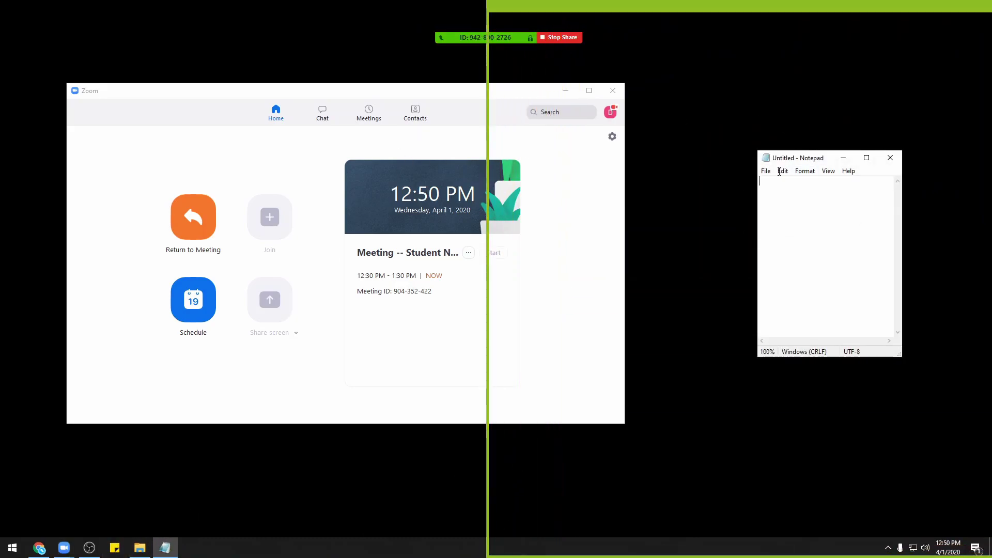
pyautogui.moveTo(786, 159); pyautogui.dragTo(989, 165)
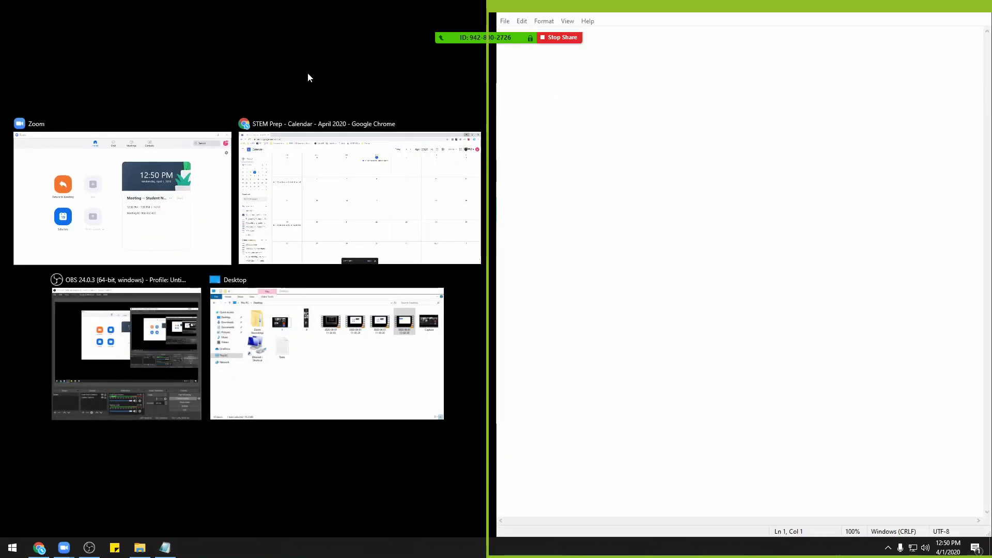
pyautogui.click(308, 77)
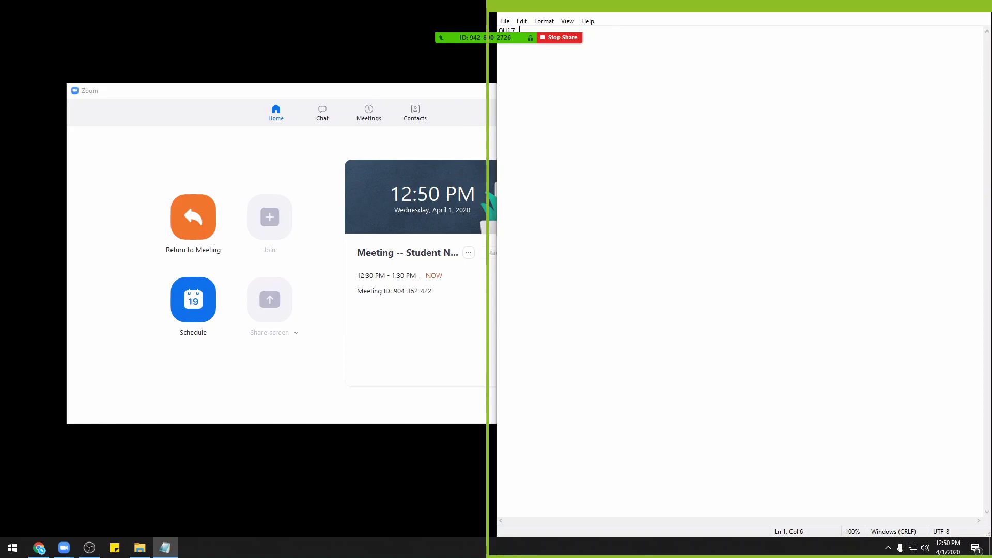
# Step: Write "Quiz questions here" in the Notepad document and insert three line breaks before the text
pyautogui.write('qu')
pyautogui.press('Return')
pyautogui.press('Return')
pyautogui.press('Return')
# Step: Look over the additional meeting options available during sharing, and stop sharing the screen portion
pyautogui.click(700, 19)
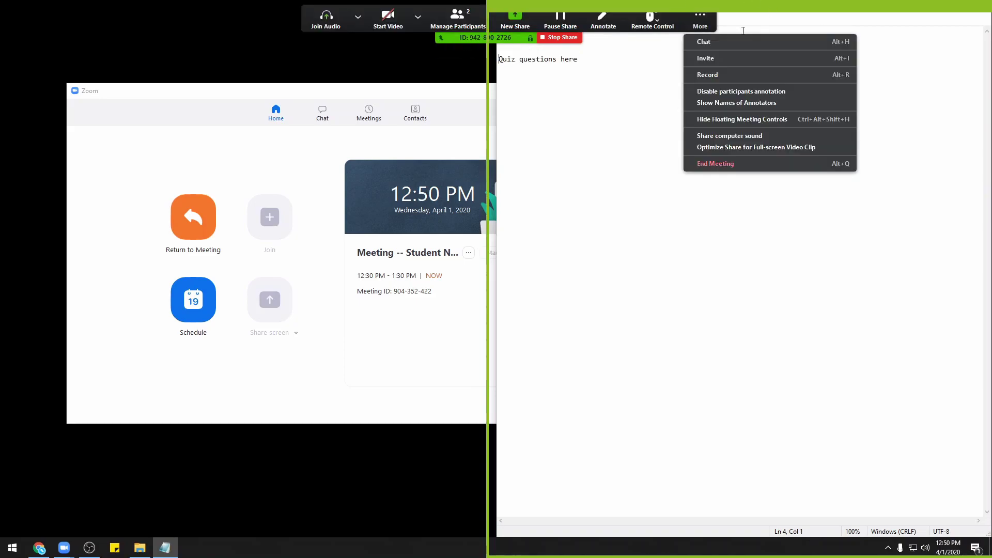
pyautogui.click(885, 51)
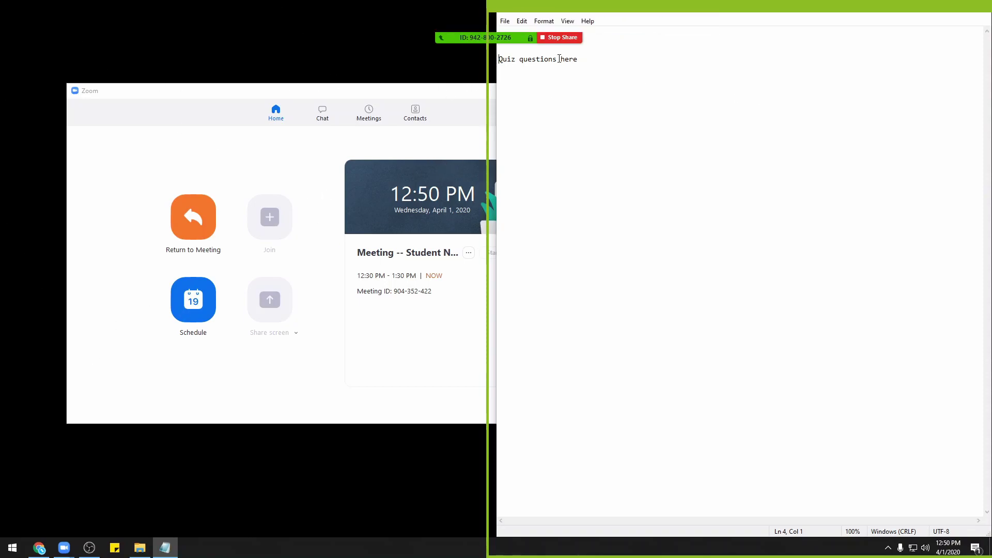
pyautogui.click(561, 38)
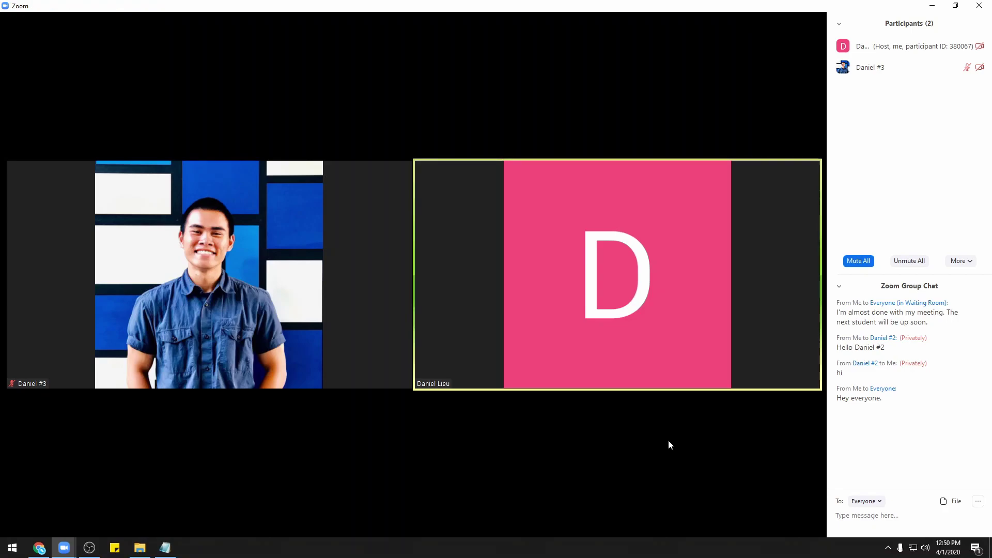
# Step: Review the second camera, cloud file and basic sharing sources, and close the share selection without sharing anything
pyautogui.click(413, 527)
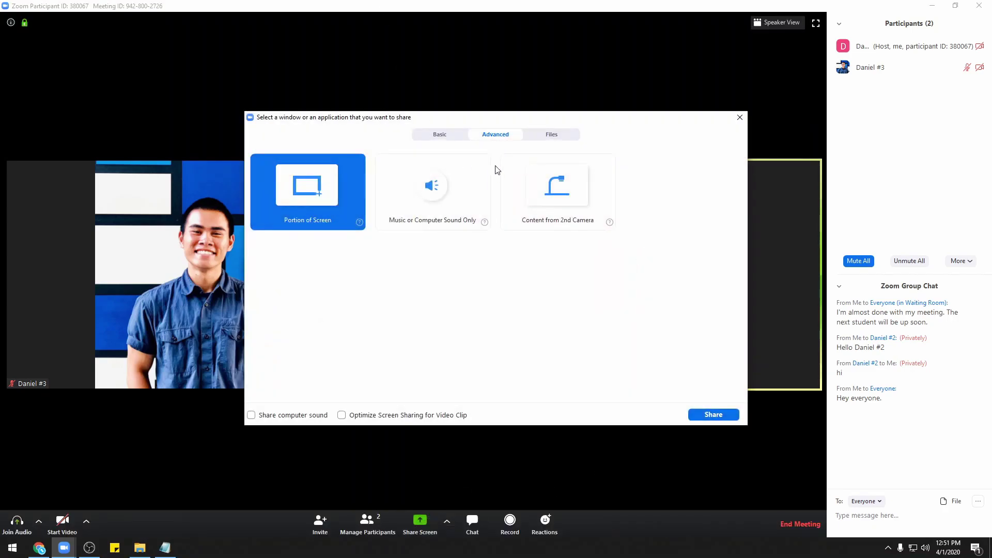
pyautogui.click(525, 227)
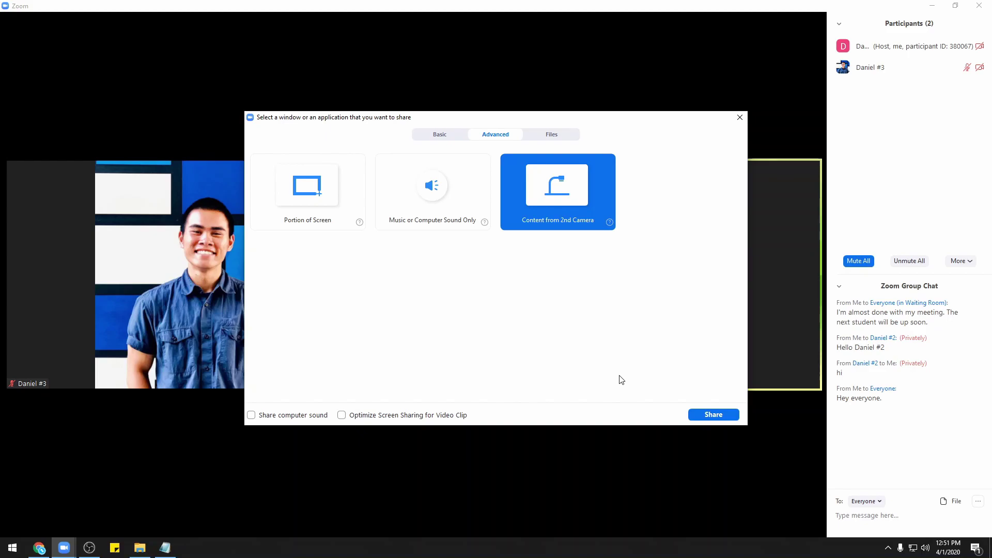
pyautogui.click(555, 137)
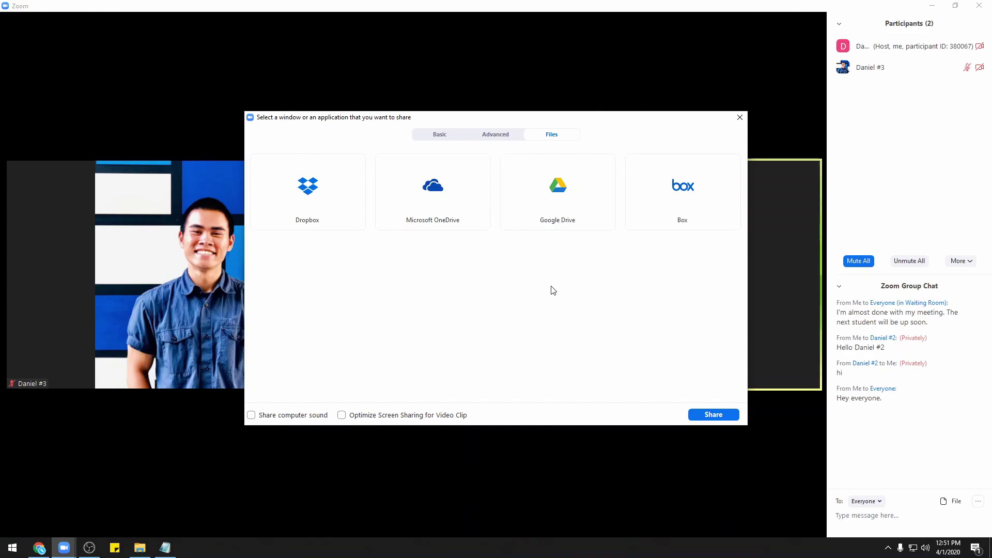
pyautogui.click(448, 136)
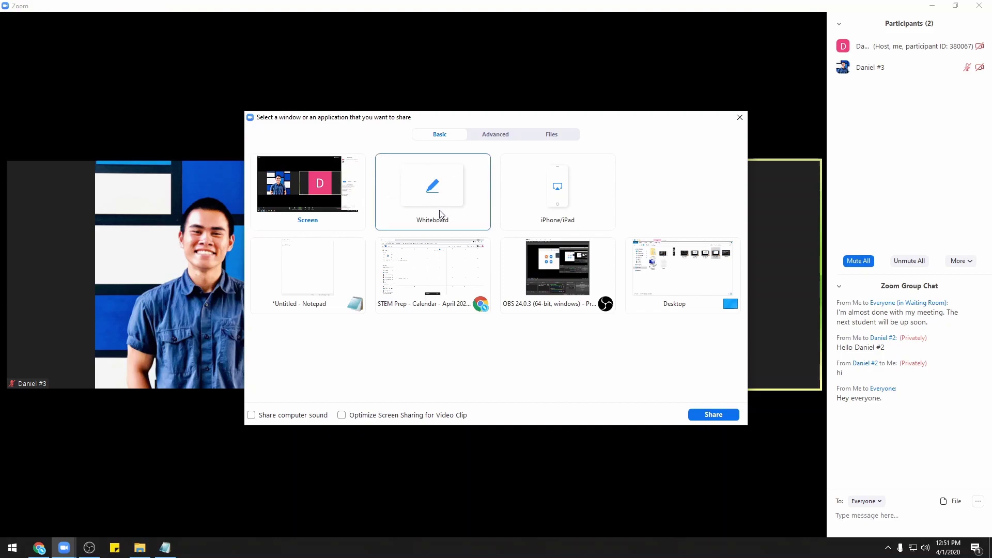
pyautogui.click(739, 117)
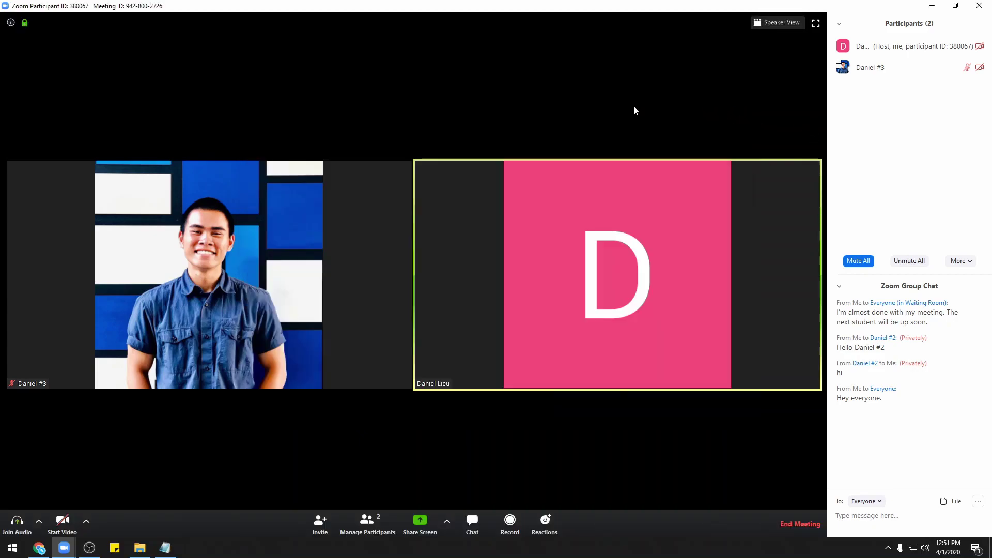
# Step: Restrict screen sharing to Only Host in the advanced sharing options and close the dialog
pyautogui.click(447, 525)
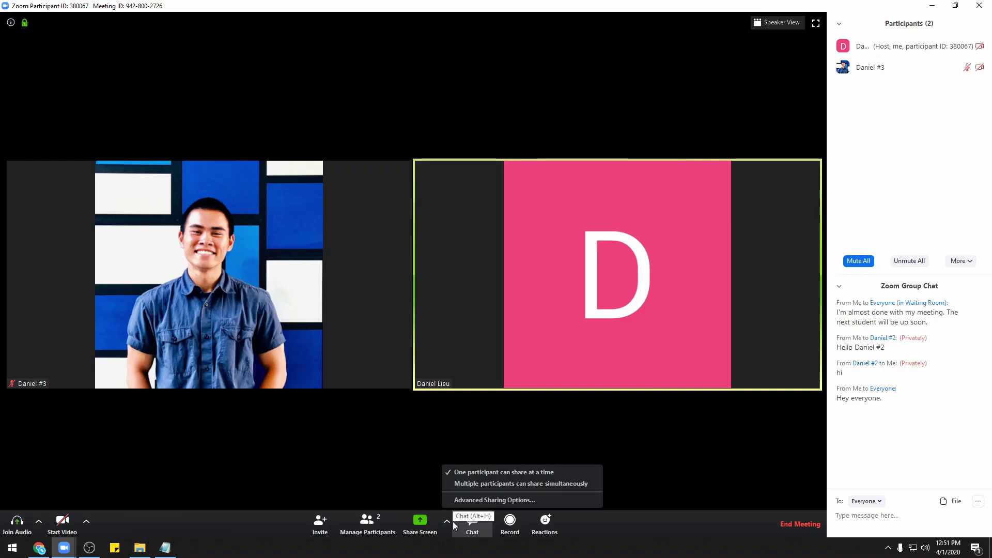
pyautogui.click(463, 496)
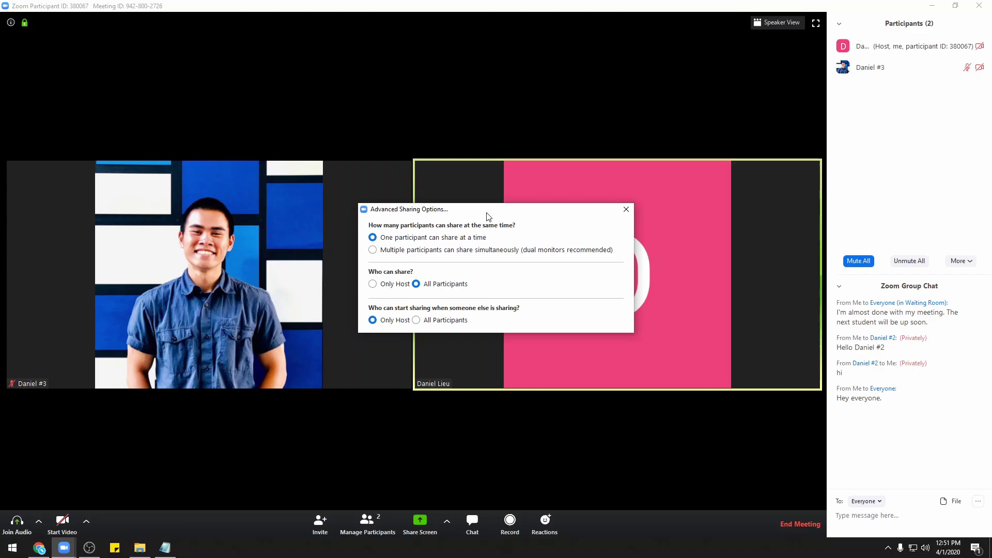
pyautogui.moveTo(486, 215); pyautogui.dragTo(450, 35)
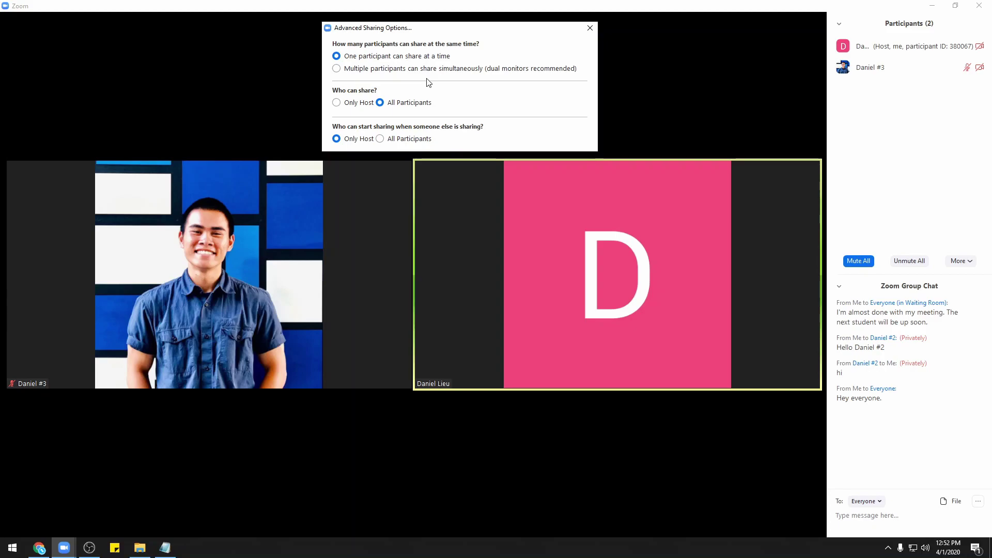
pyautogui.click(359, 103)
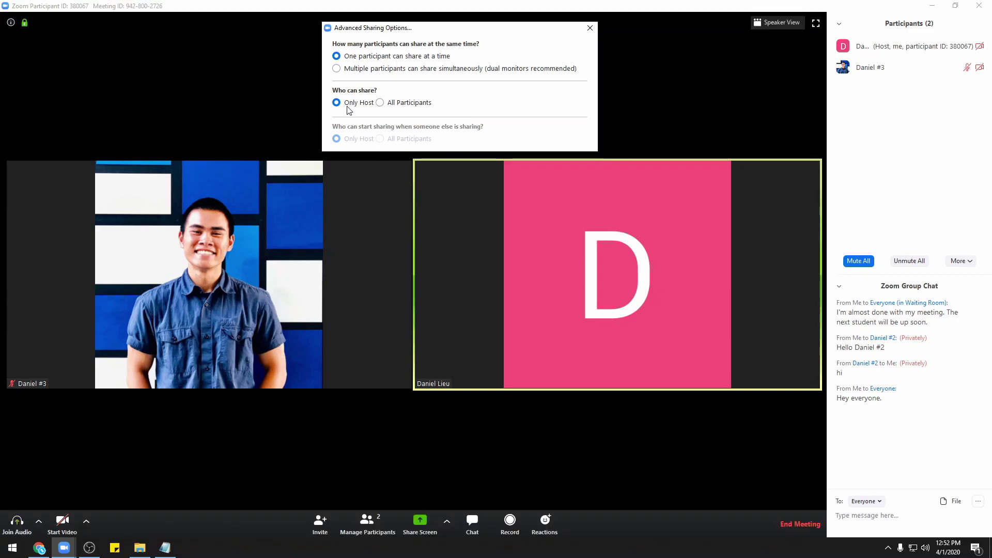
pyautogui.click(404, 103)
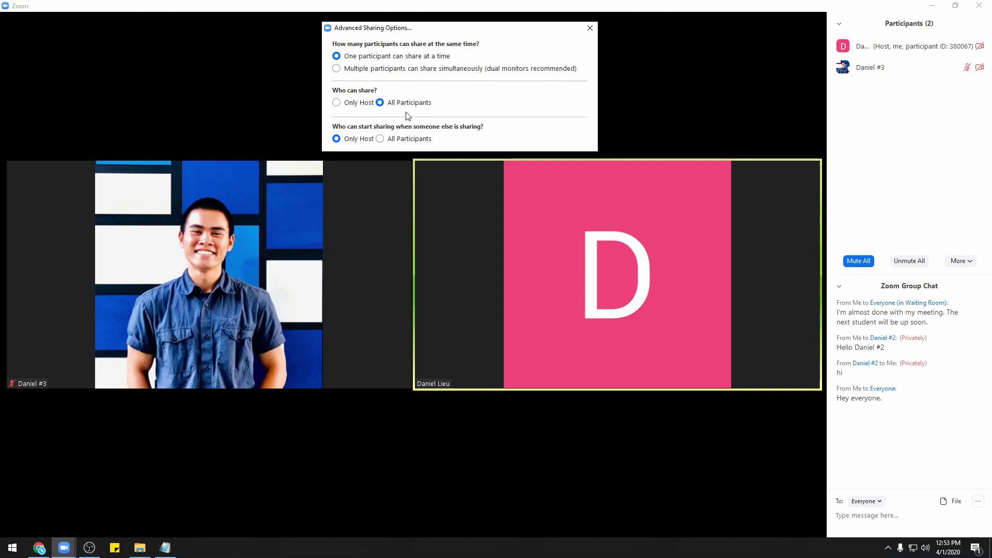
pyautogui.click(368, 102)
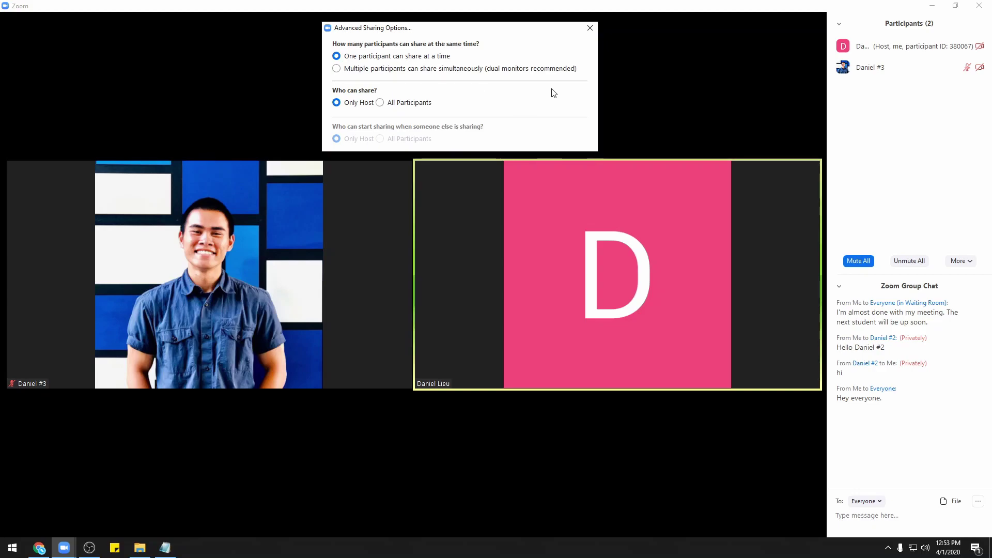
pyautogui.click(589, 28)
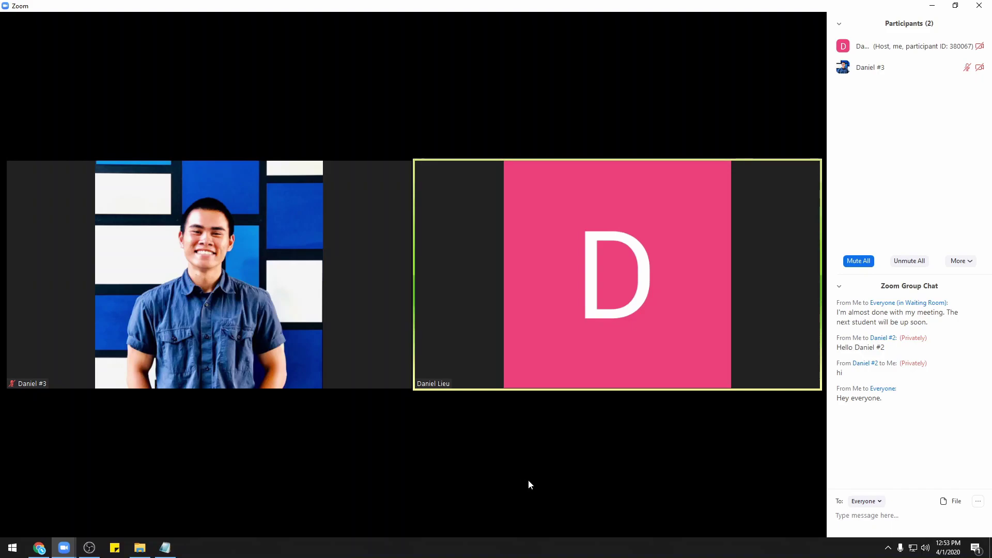
# Step: Start recording the meeting, and stop the recording
pyautogui.moveTo(501, 496)
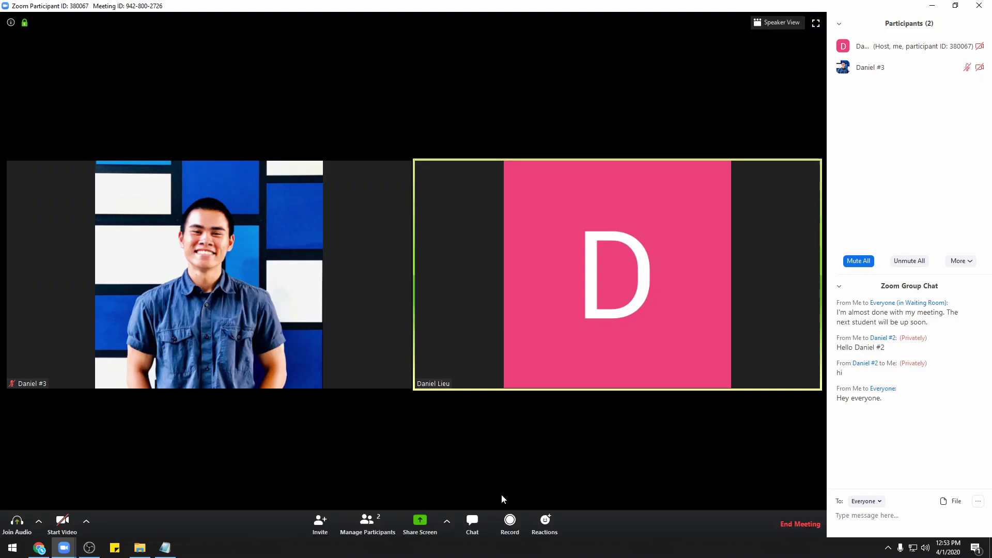
pyautogui.click(518, 525)
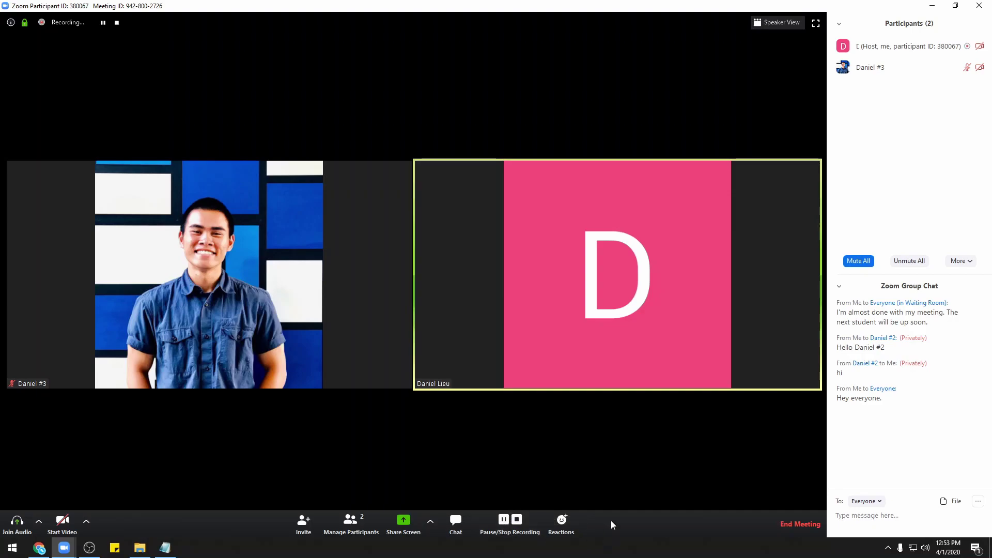
pyautogui.click(526, 520)
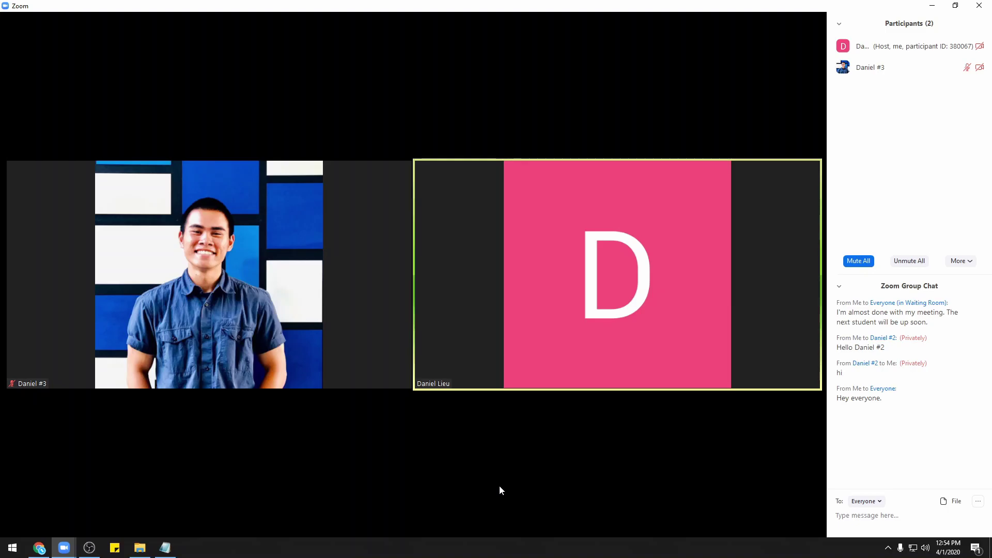
# Step: Switch to Google Calendar in Chrome and add "Attach the video file here!" to the description of the "Meeting -- Student Name" event
pyautogui.click(32, 550)
pyautogui.click(536, 120)
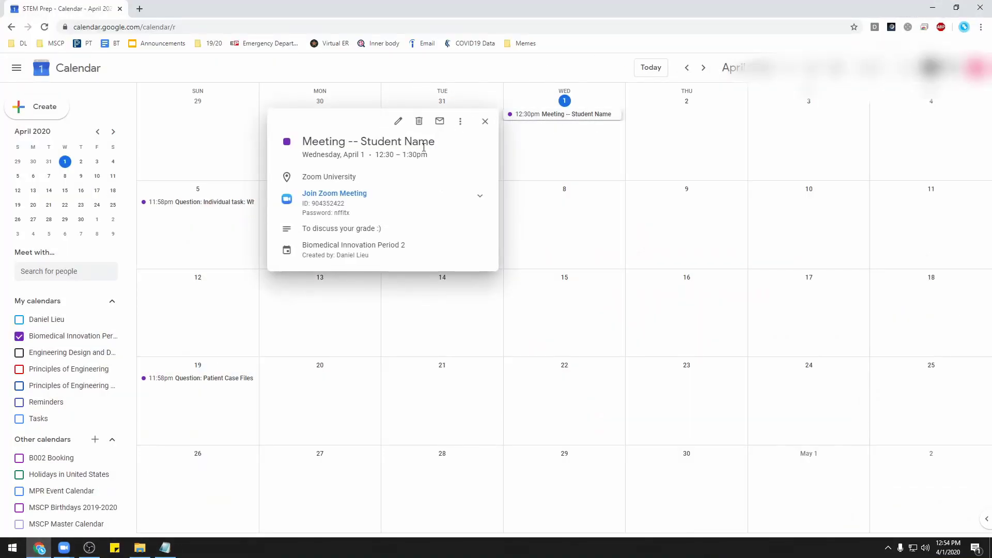
pyautogui.click(399, 120)
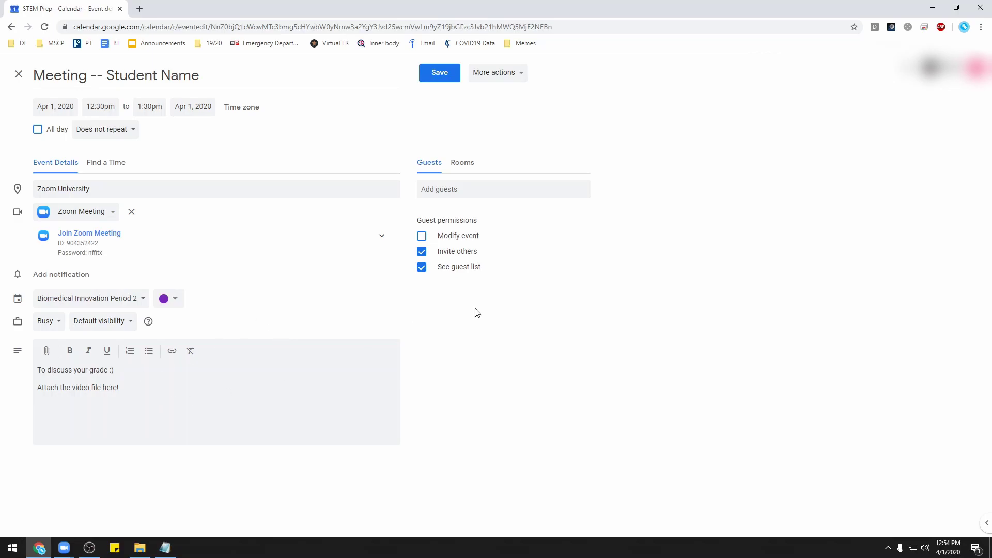
pyautogui.moveTo(133, 401); pyautogui.dragTo(27, 397)
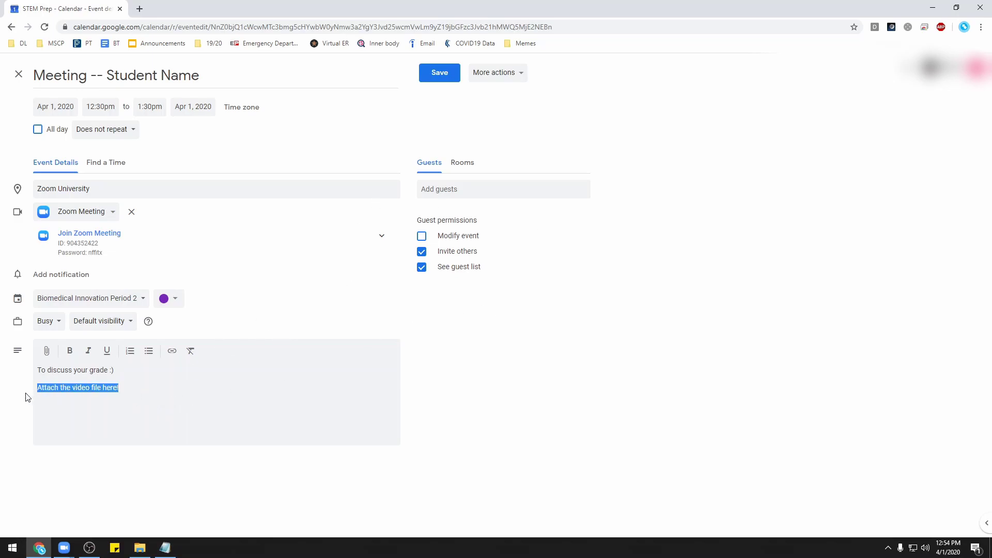
pyautogui.click(311, 432)
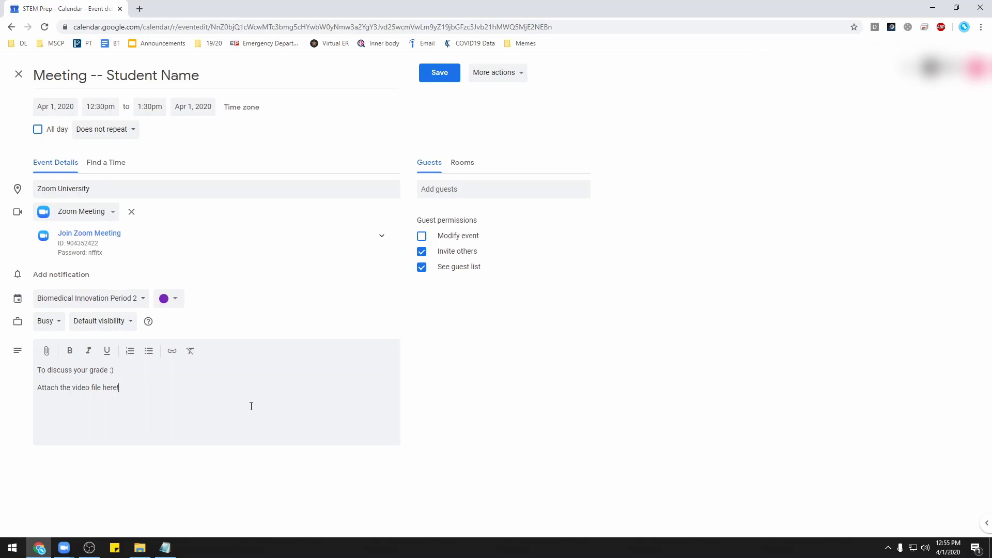
# Step: Return to the Zoom meeting and end it
pyautogui.click(933, 7)
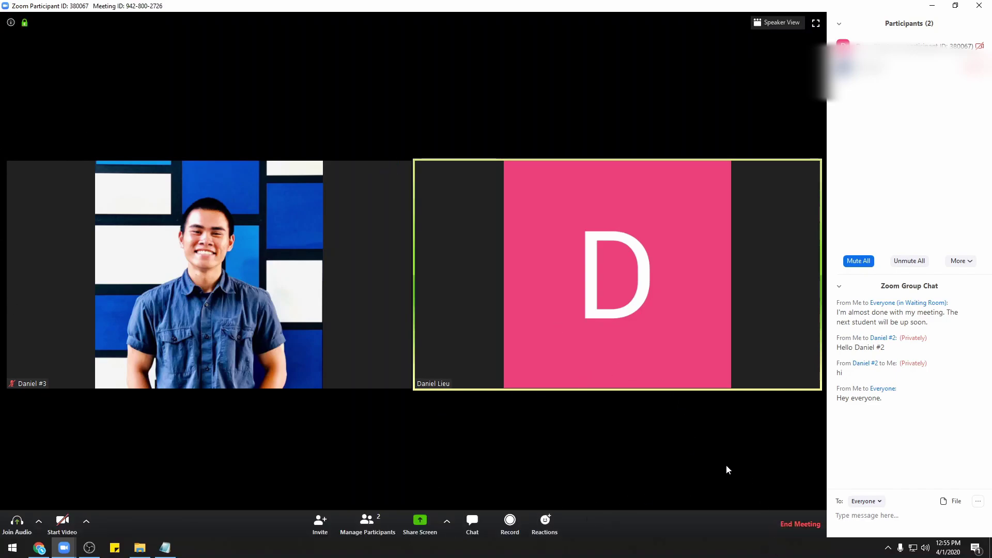
pyautogui.click(783, 525)
pyautogui.click(480, 310)
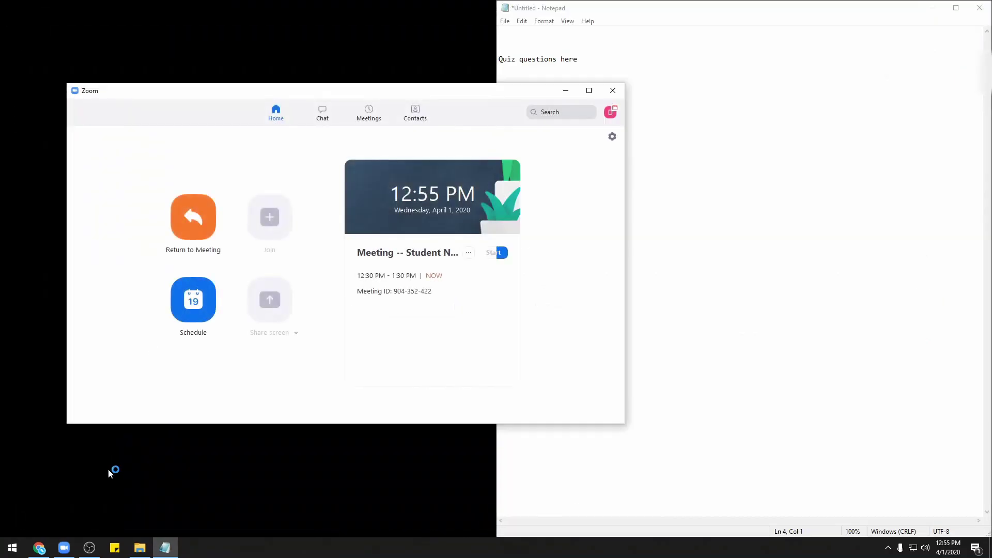